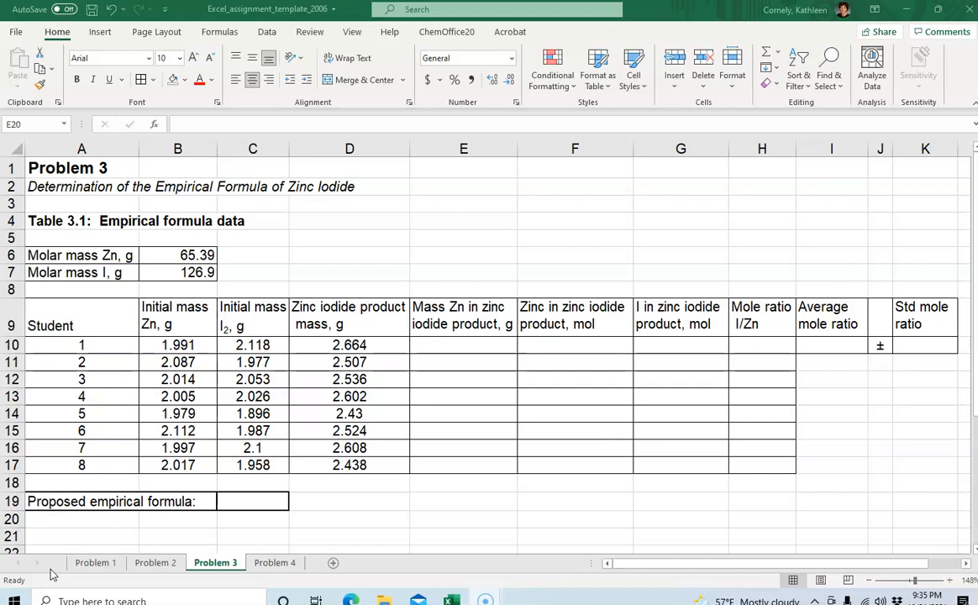
Inspect the initial zinc, iodine and product mass values in the data table
click(168, 348)
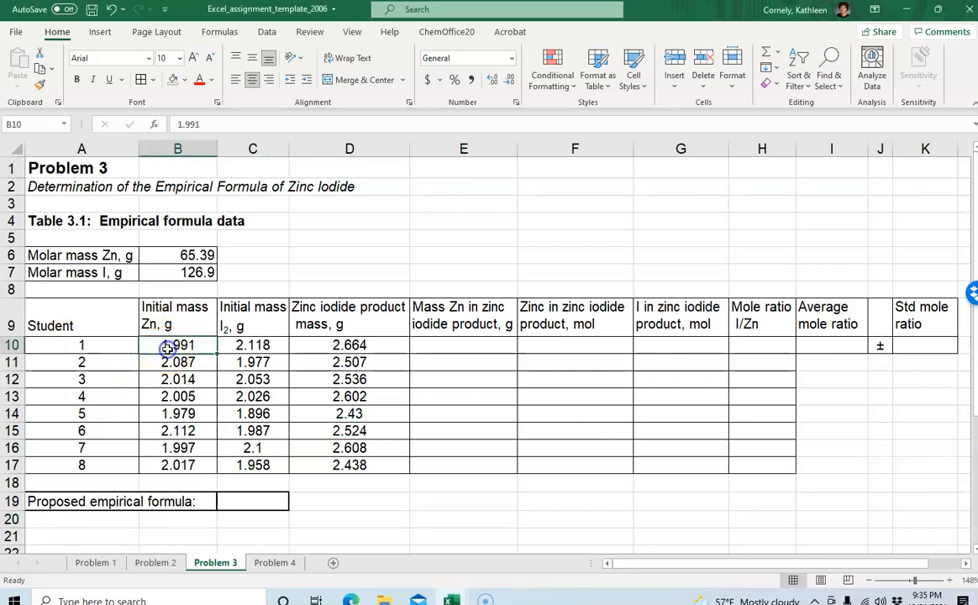
click(242, 347)
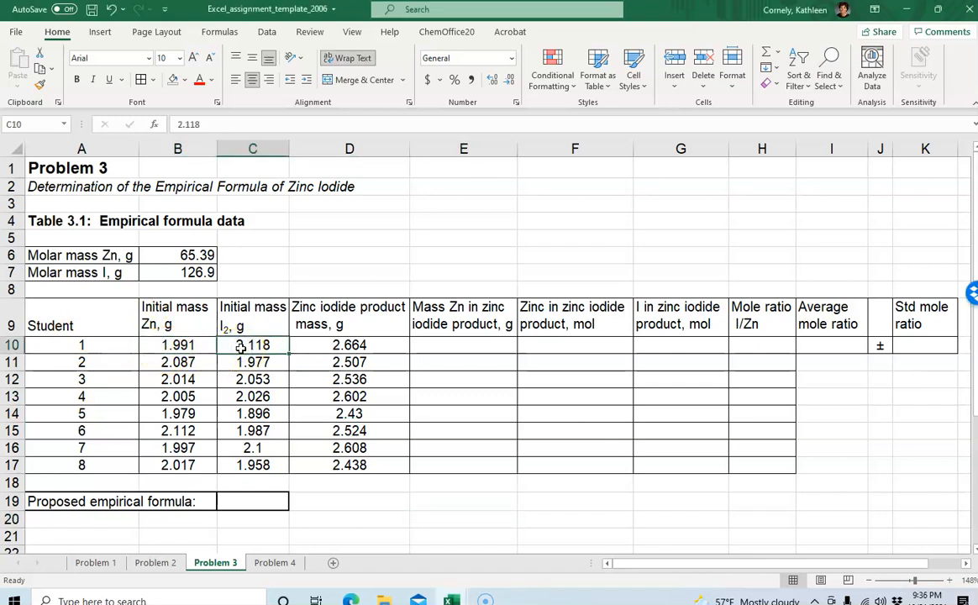
click(324, 351)
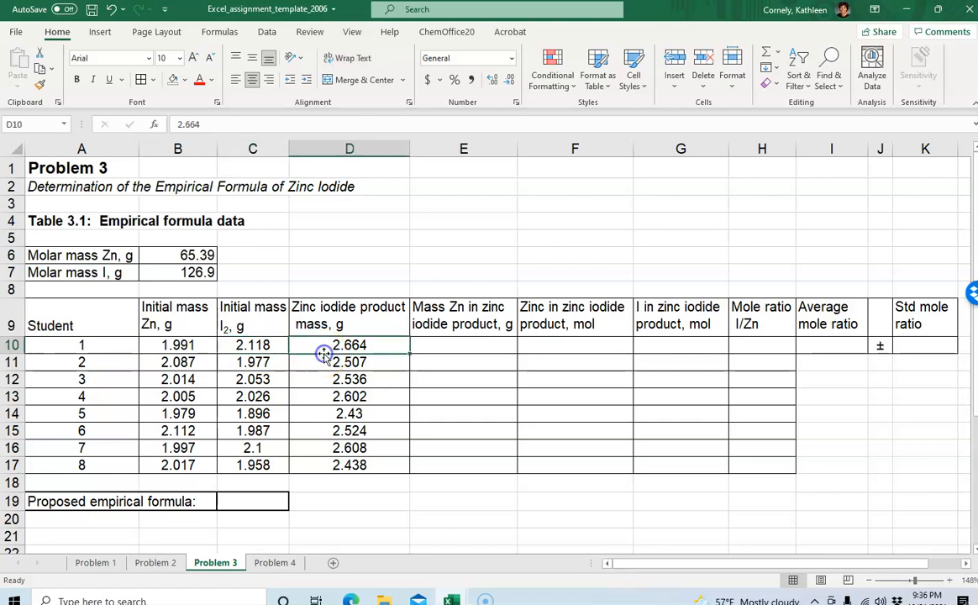
click(369, 519)
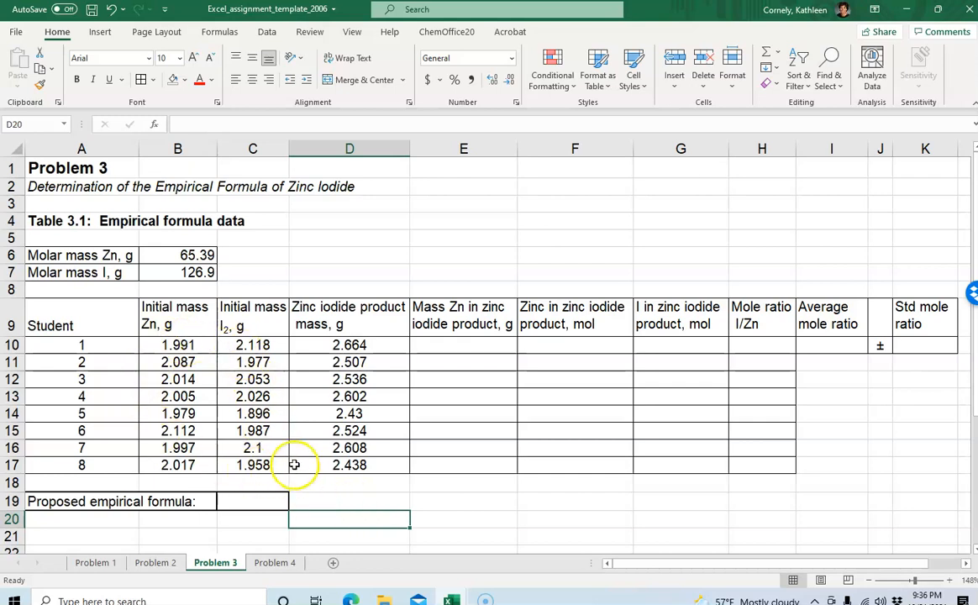
click(340, 413)
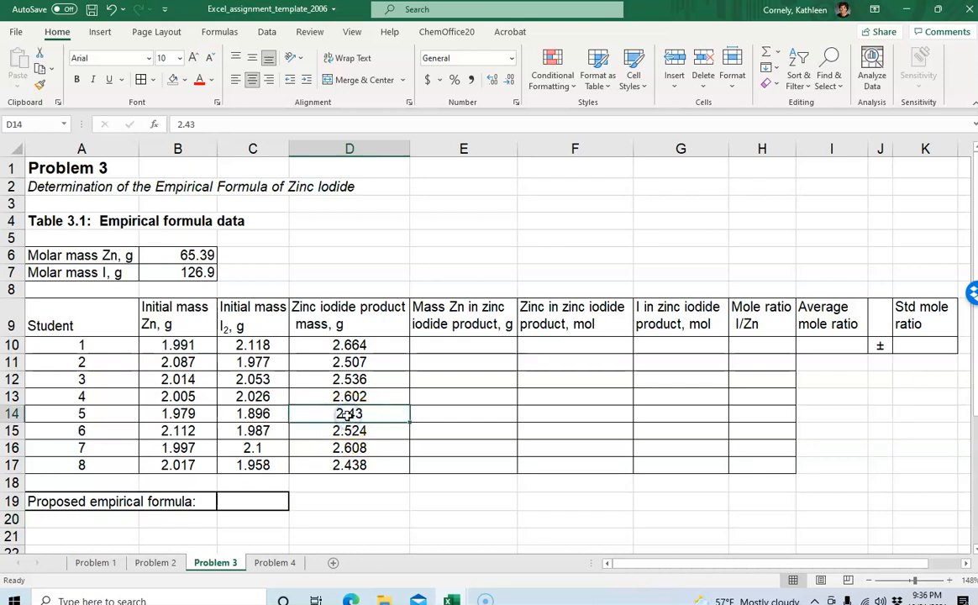
click(252, 451)
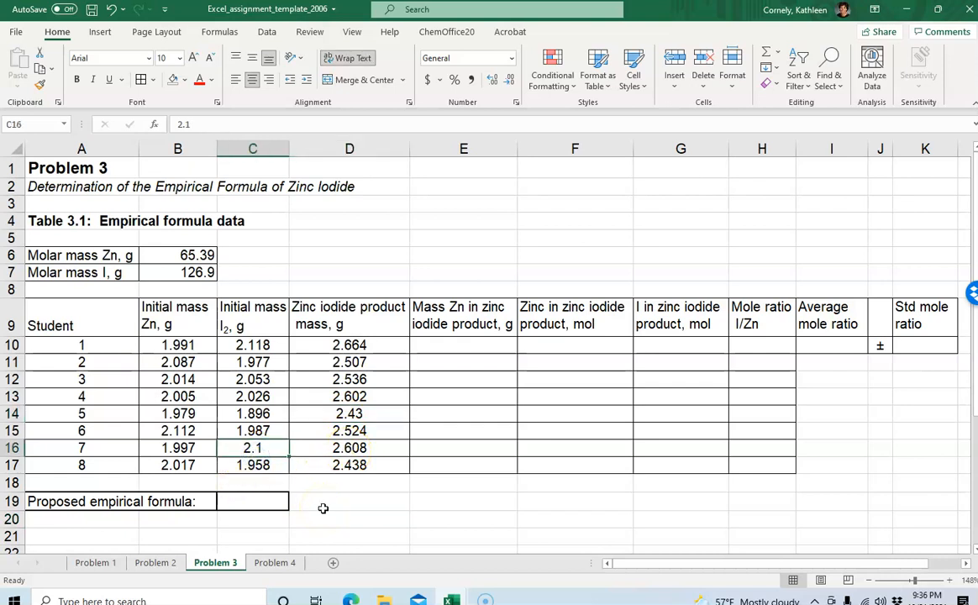
click(308, 378)
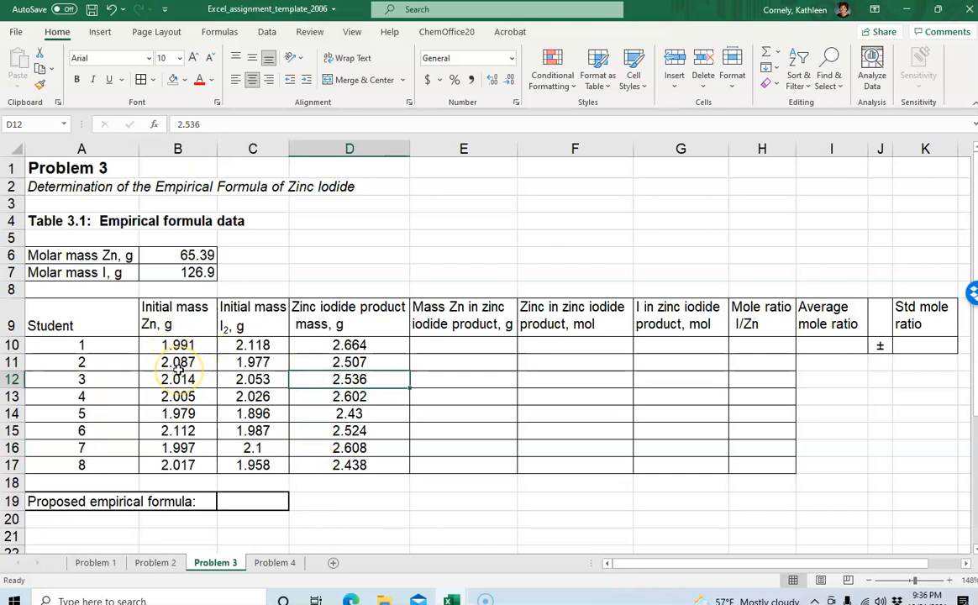
Format the mass data in B10:D17 to show three decimal places
drag(173, 345, 354, 458)
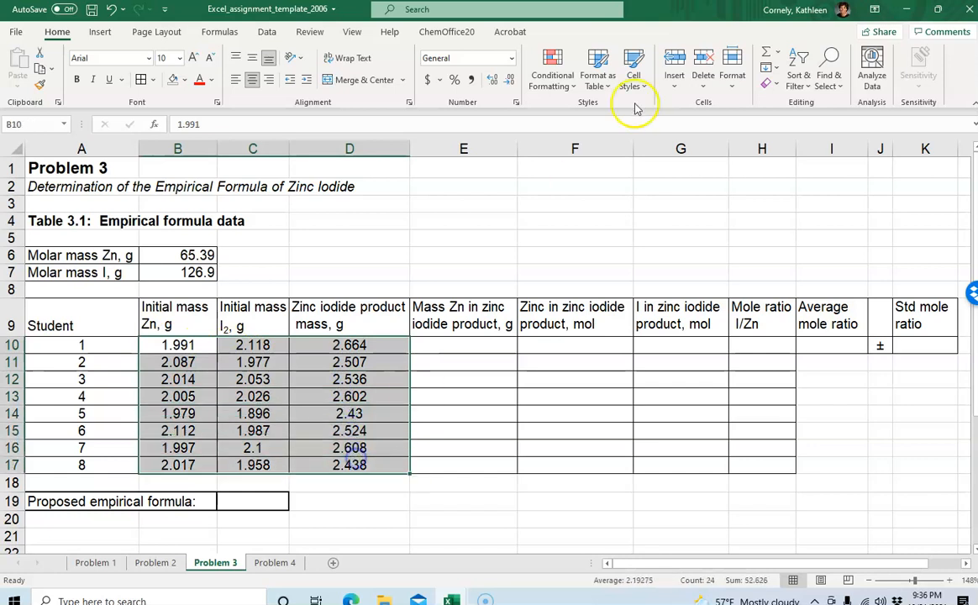
click(495, 81)
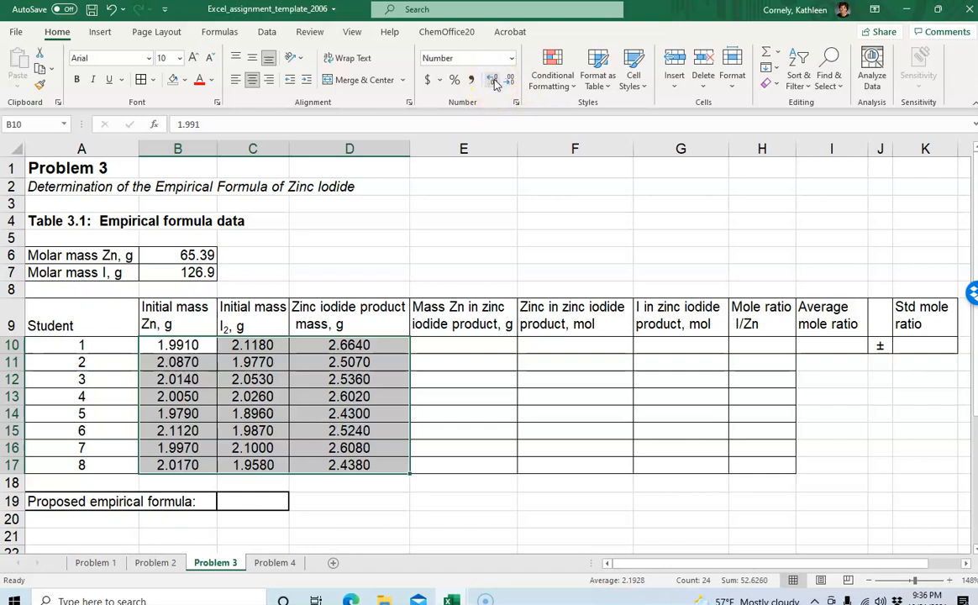
click(509, 81)
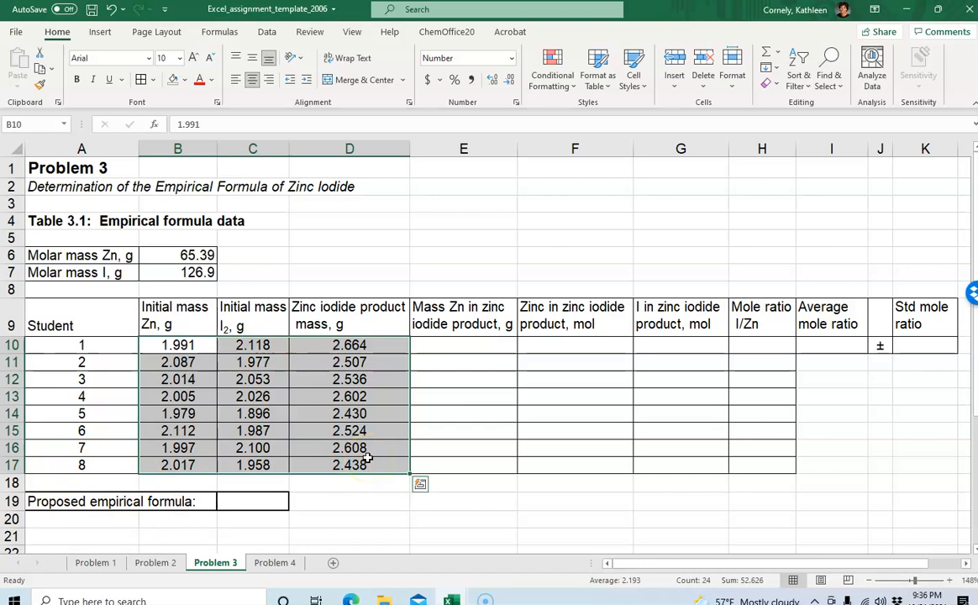
Enter the formula =D10-C10 in E10 to compute the mass of zinc in the product
click(443, 349)
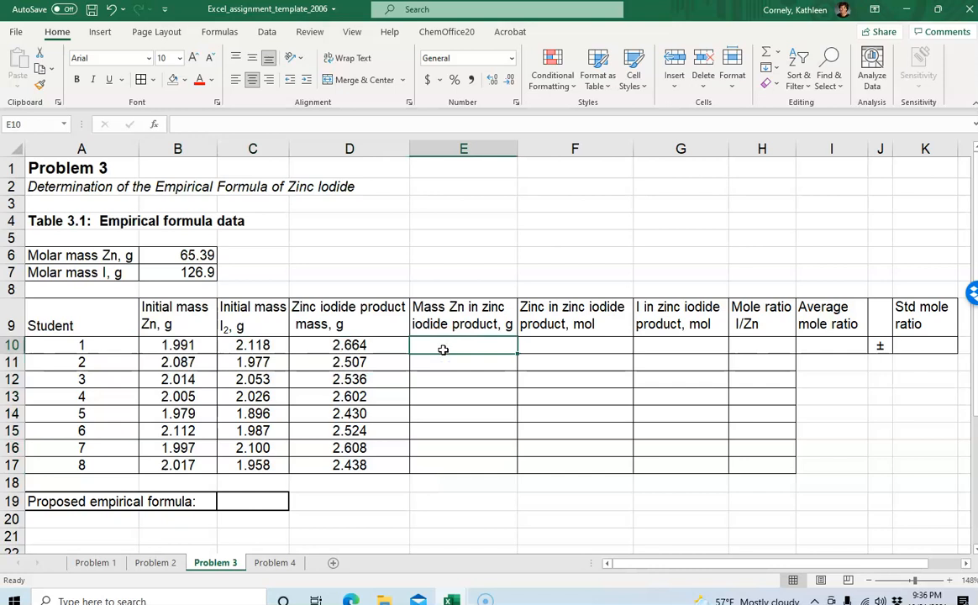
click(438, 379)
click(441, 347)
text(=)
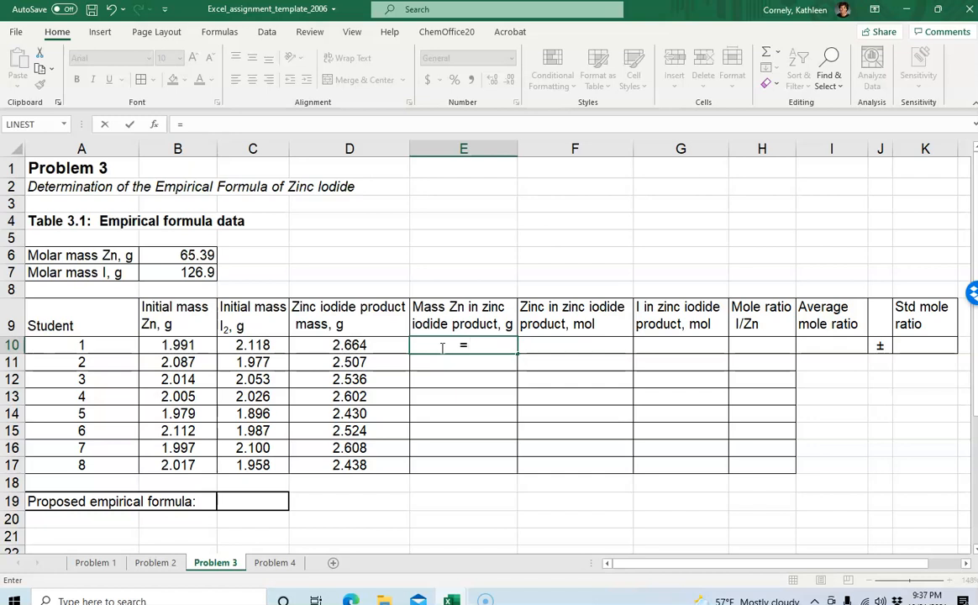
click(348, 346)
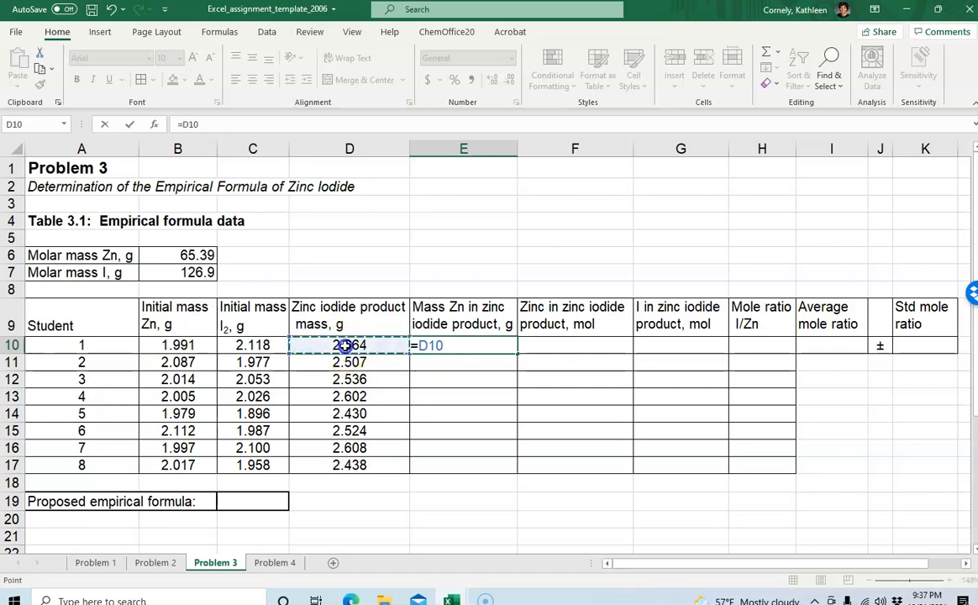
text(-)
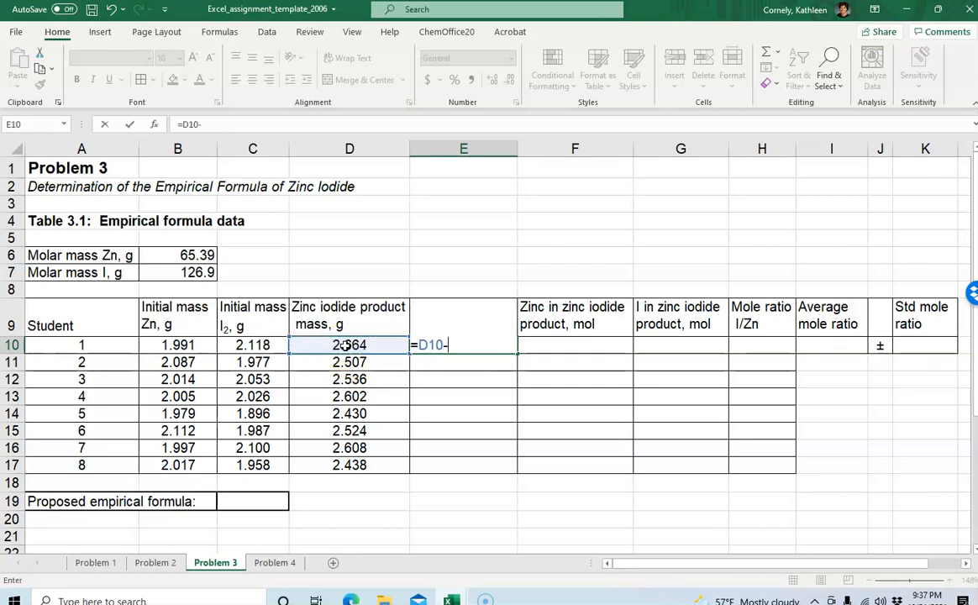
click(250, 348)
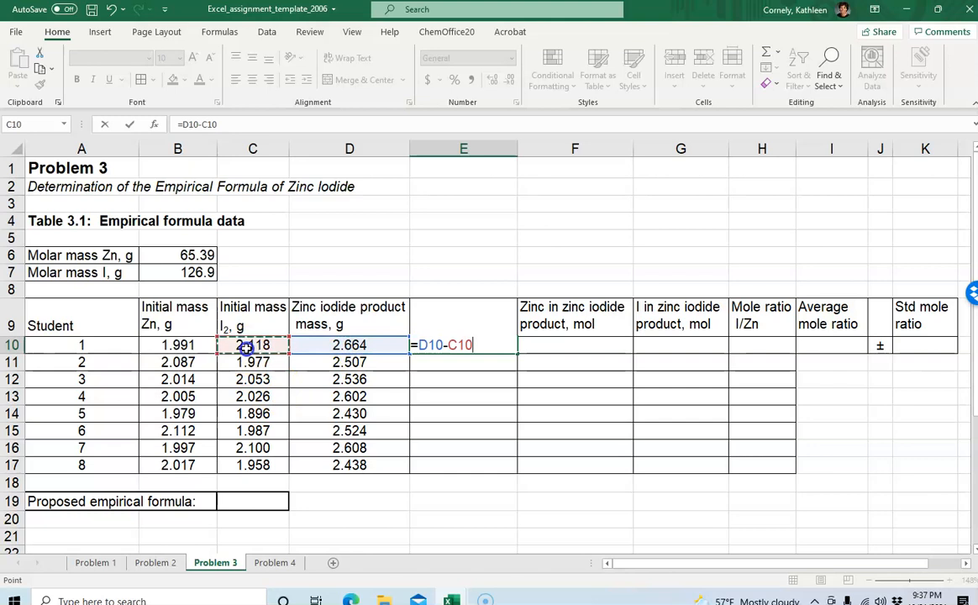
key(Return)
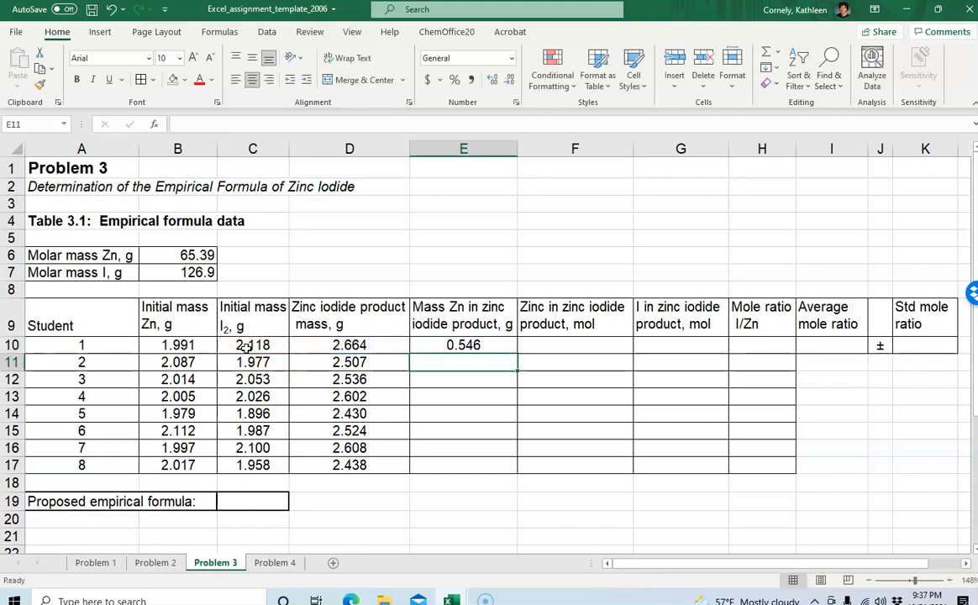
Copy the E10 formula down through E11:E17 and check the copied formulas
click(461, 346)
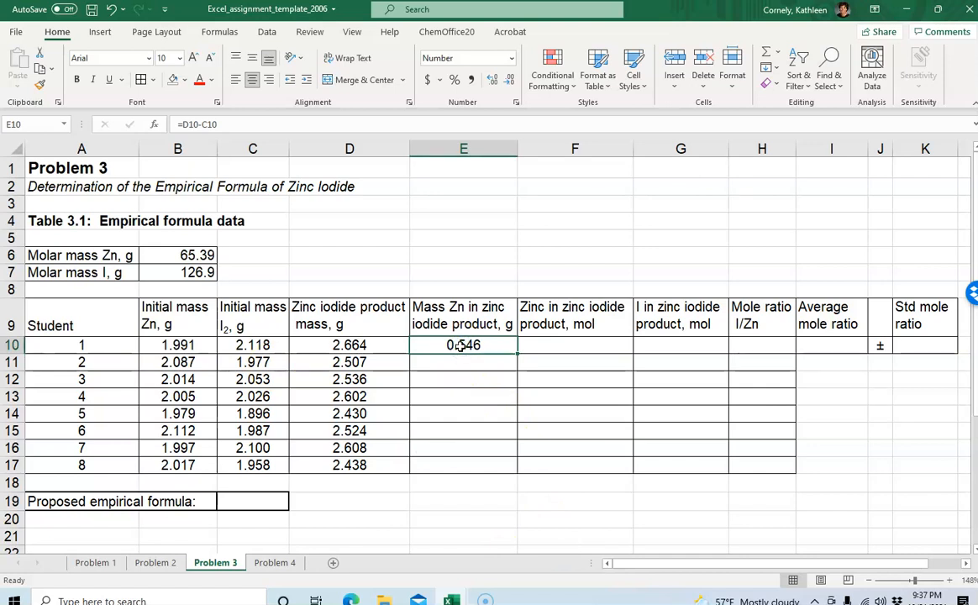
key(ctrl+c)
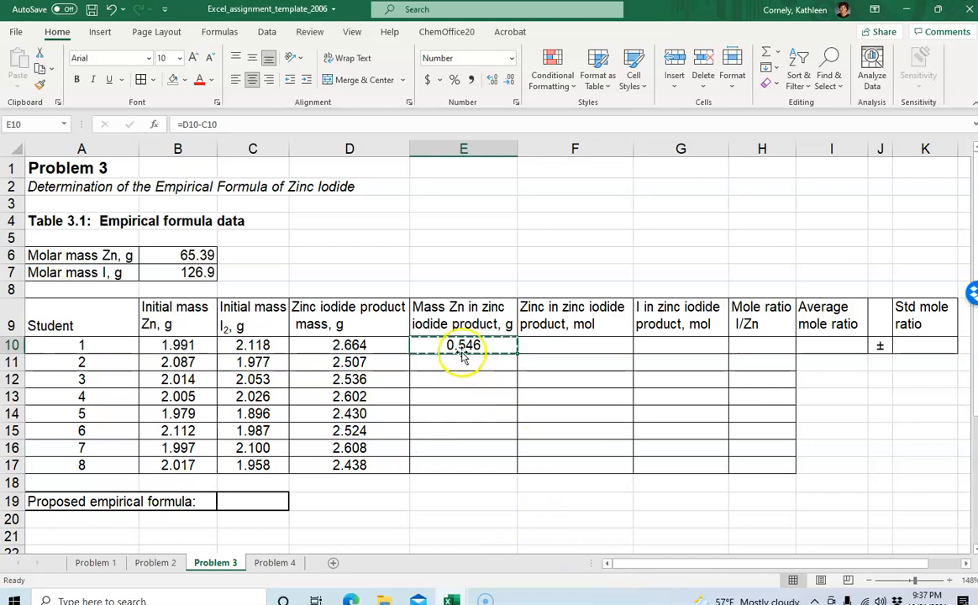
drag(461, 361, 463, 461)
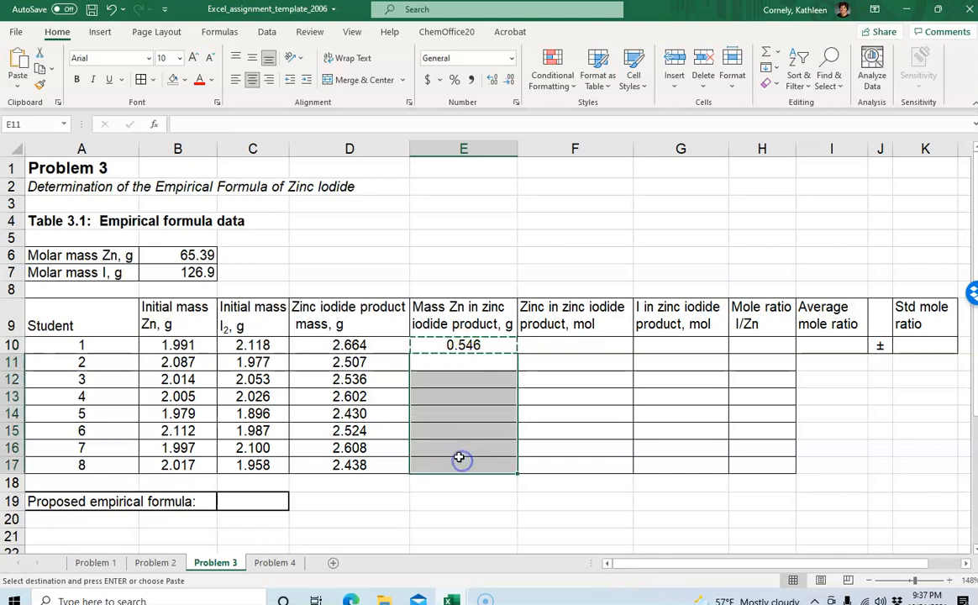
key(ctrl+v)
click(464, 486)
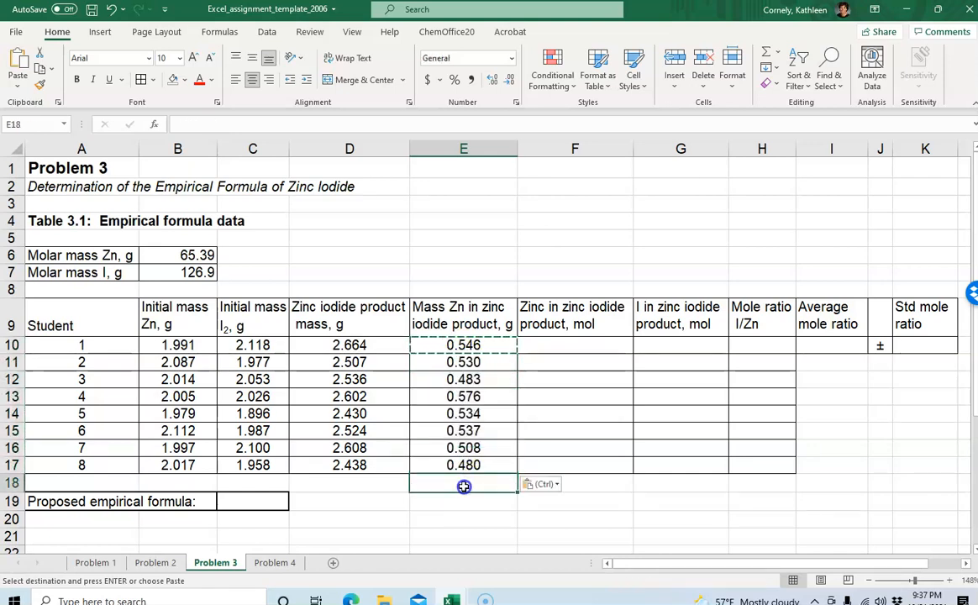
click(535, 422)
click(452, 361)
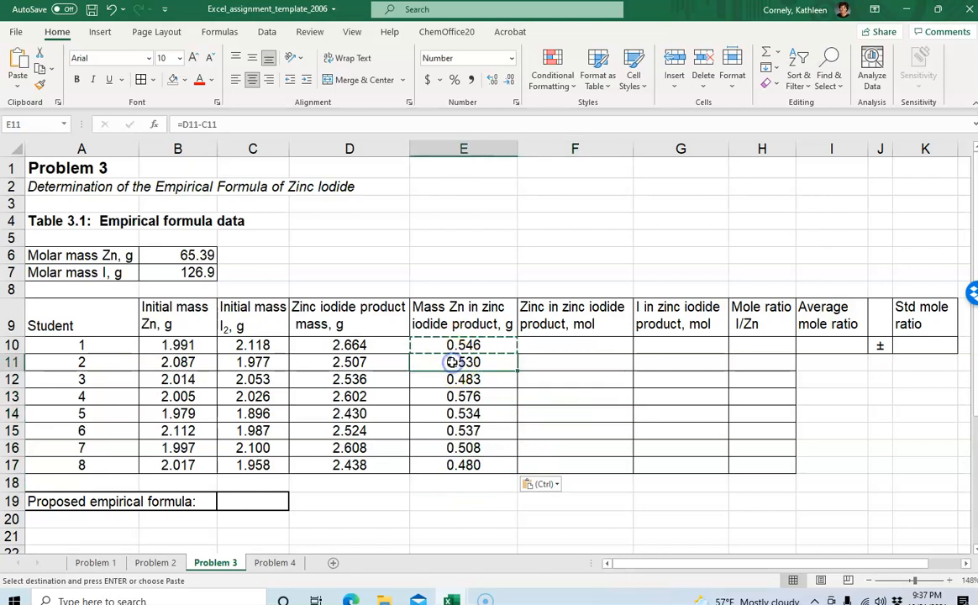
click(462, 383)
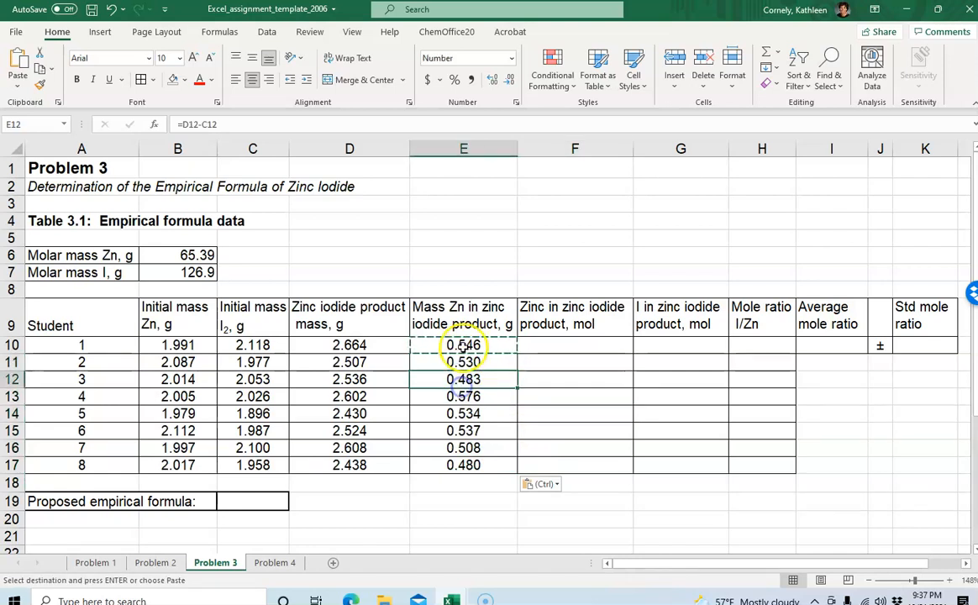
Format the zinc mass results in E10:E17 to show three decimal places
drag(467, 346, 454, 467)
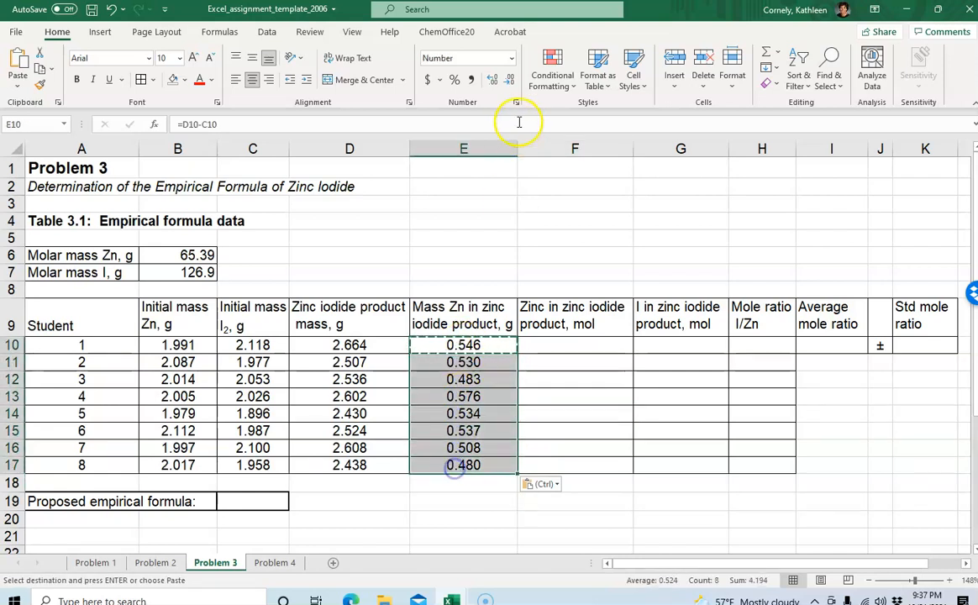
click(494, 80)
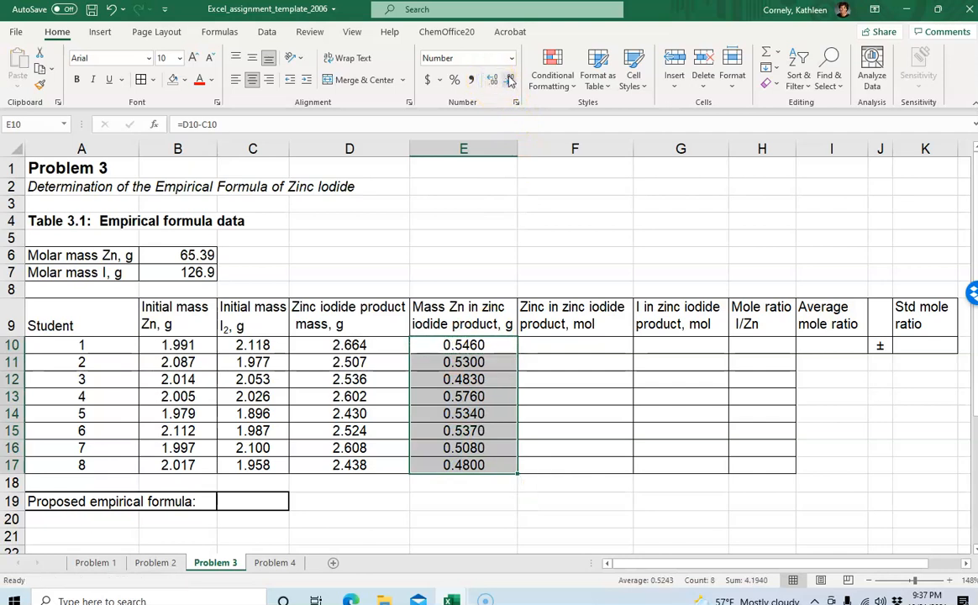
click(508, 80)
click(490, 351)
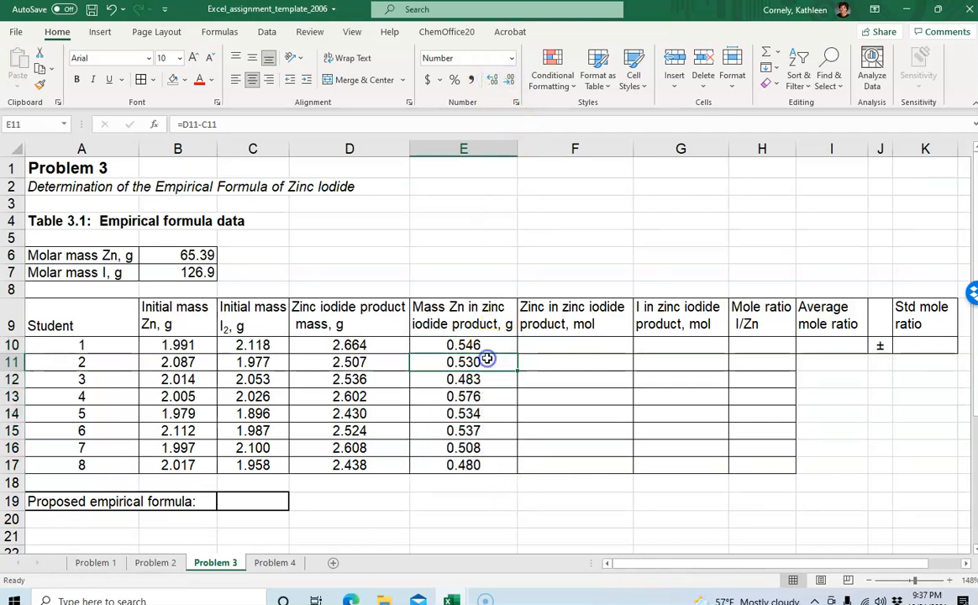
key(Down)
key(Down)
key(Down)
key(Down)
key(Down)
key(Down)
key(Down)
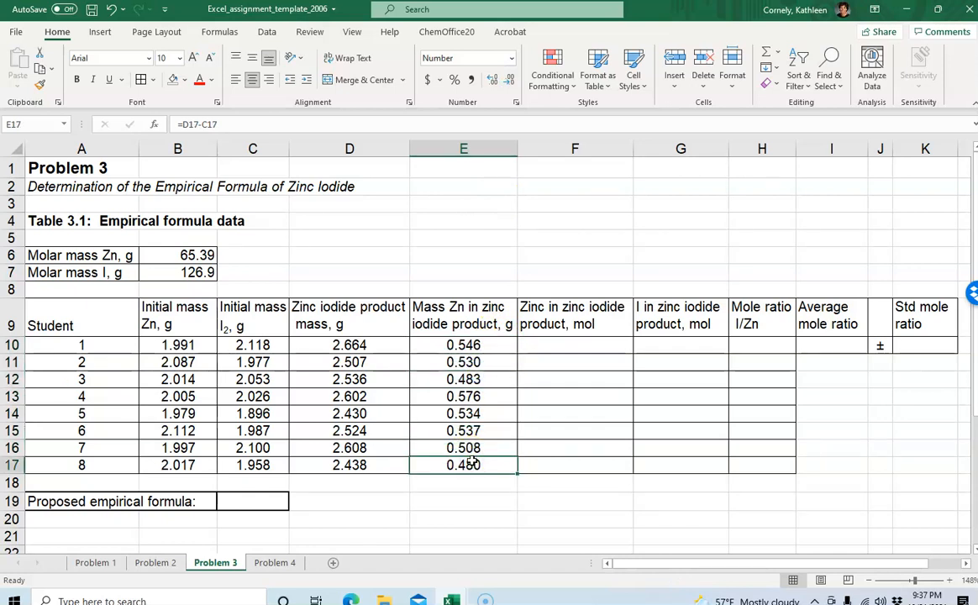
Enter the formula =E10/B6 in F10 to compute moles of zinc in the product
click(564, 346)
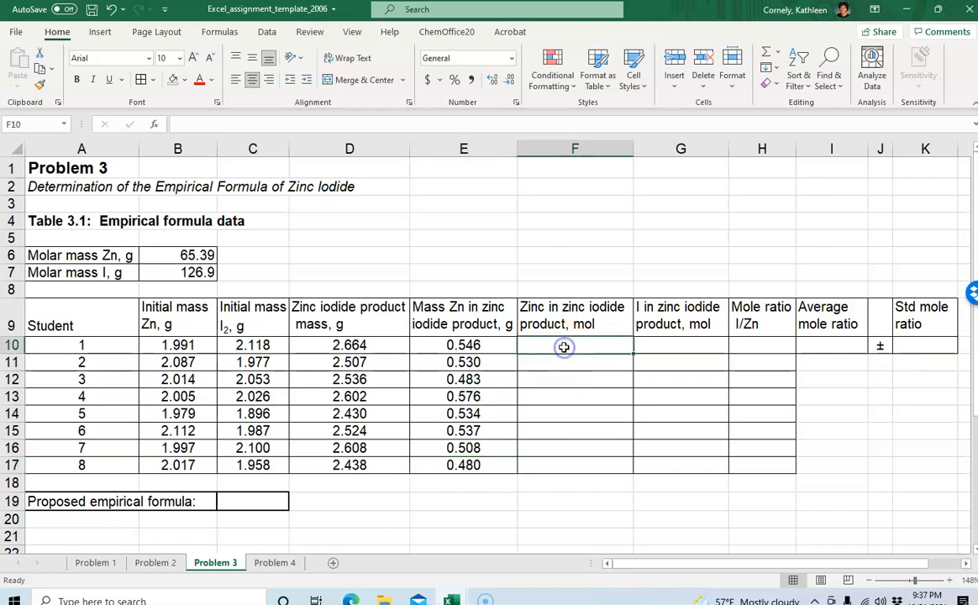
click(448, 344)
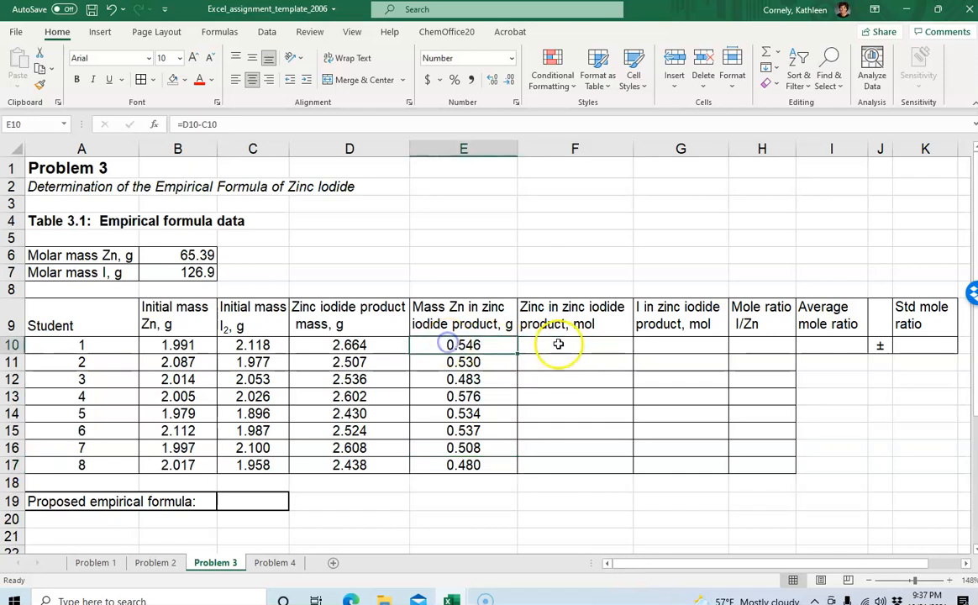
click(558, 344)
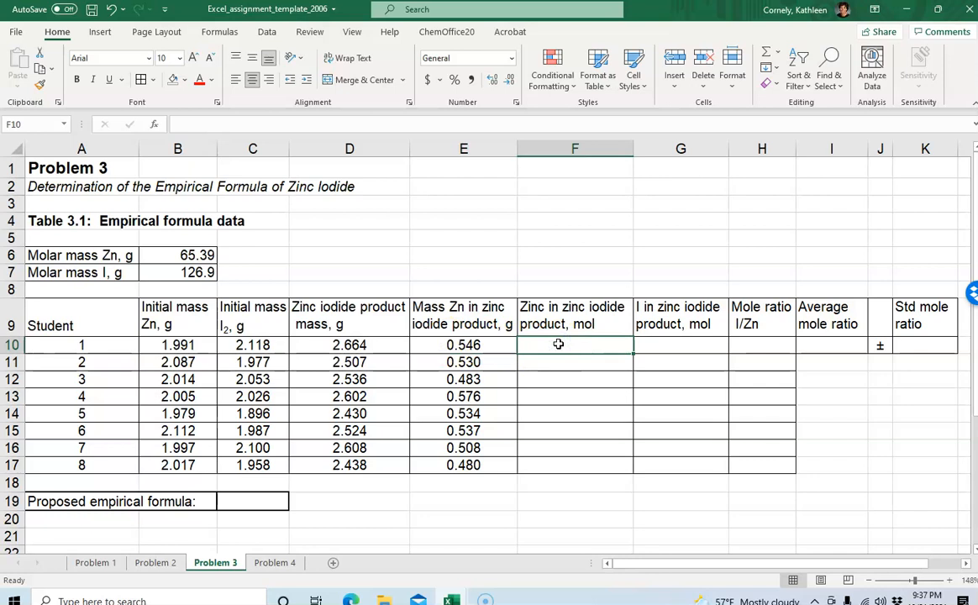
text(=)
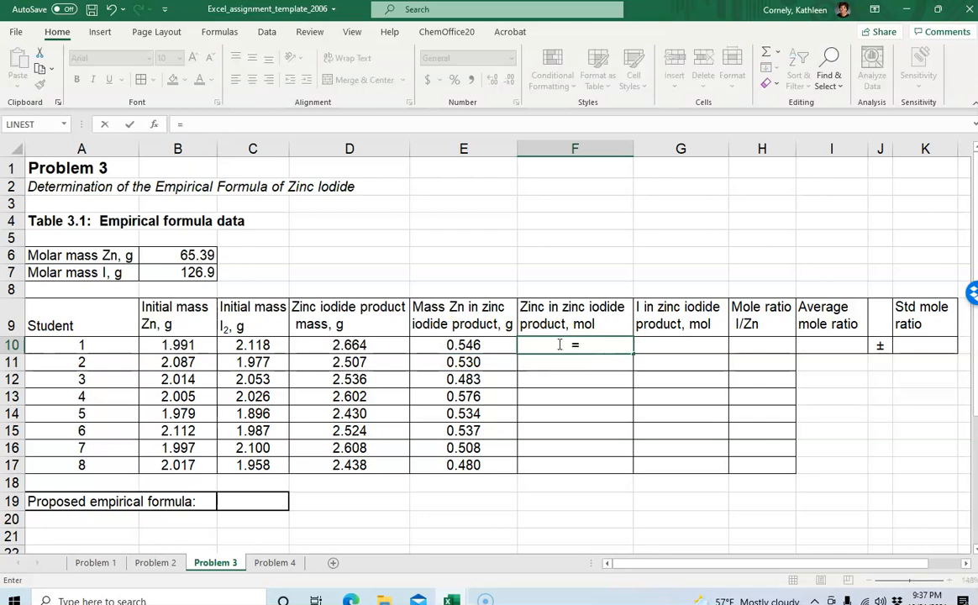
click(471, 345)
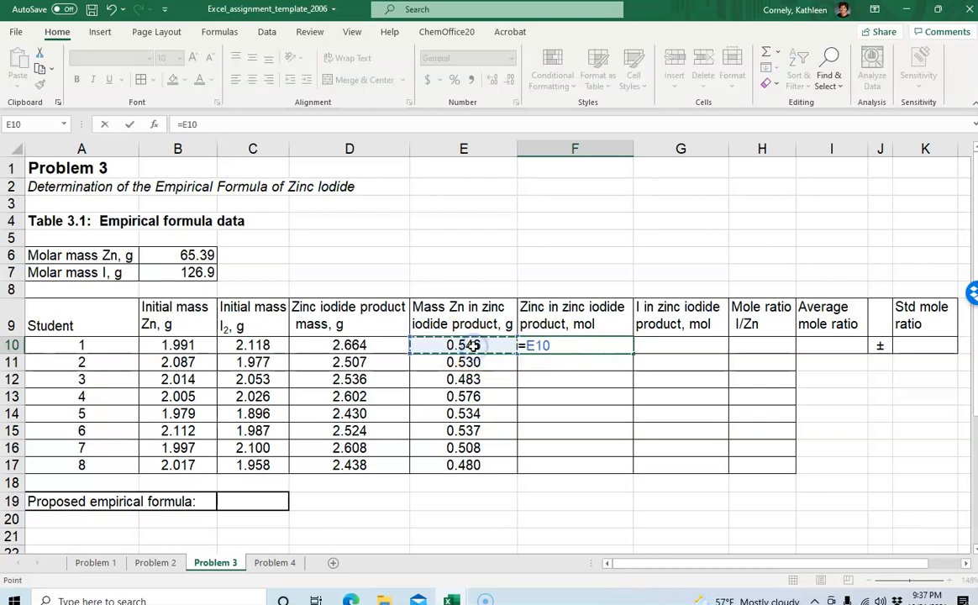
text(/)
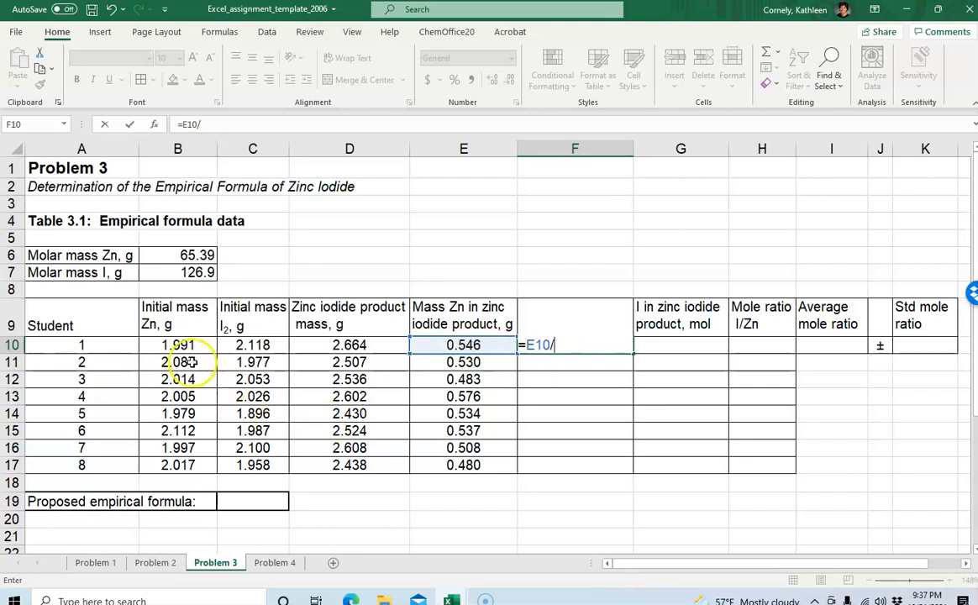
click(183, 254)
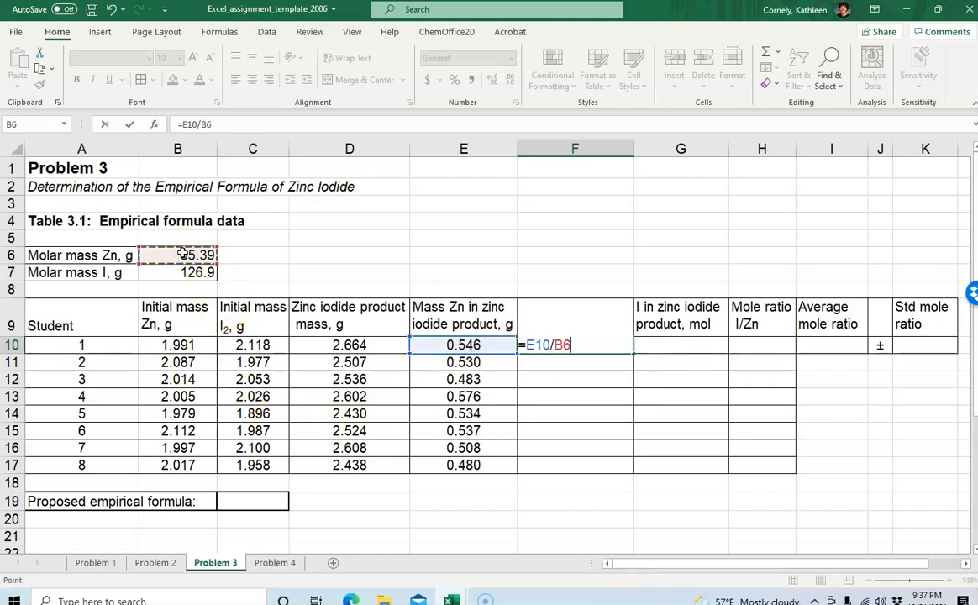
key(Return)
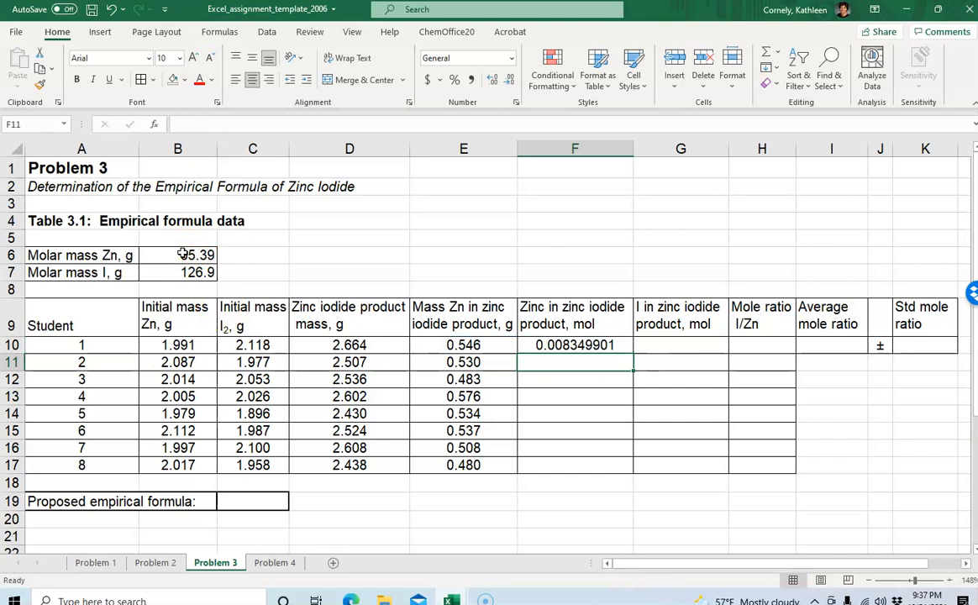
click(529, 348)
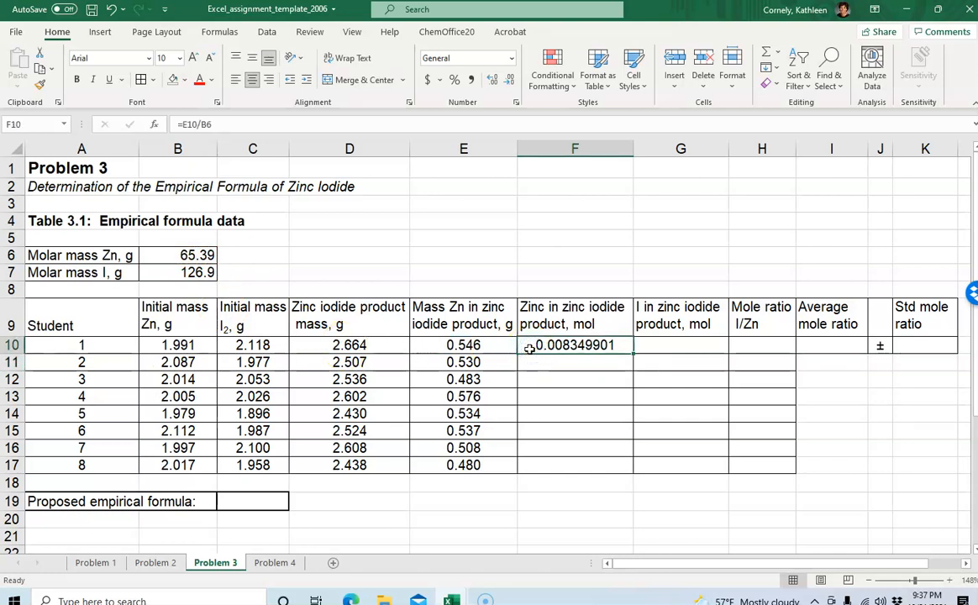
Copy the F10 formula down through F11:F17
click(466, 346)
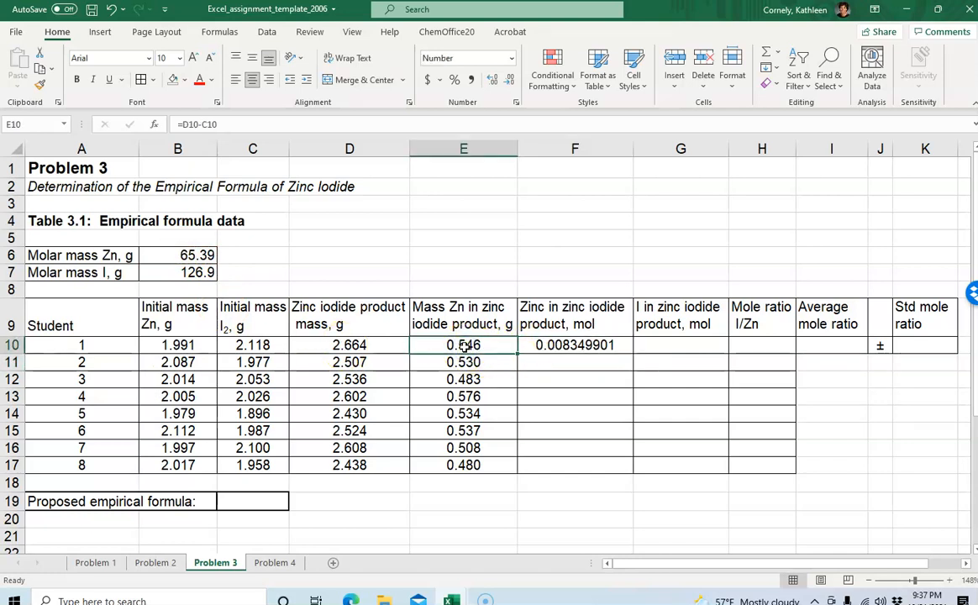
click(521, 378)
click(565, 350)
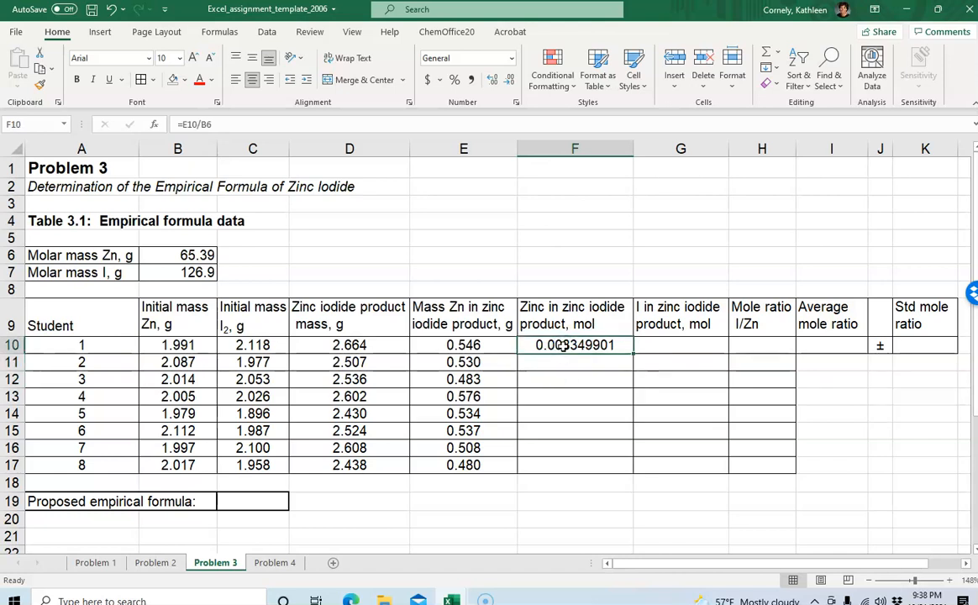
key(ctrl+c)
drag(572, 365, 557, 460)
key(ctrl+v)
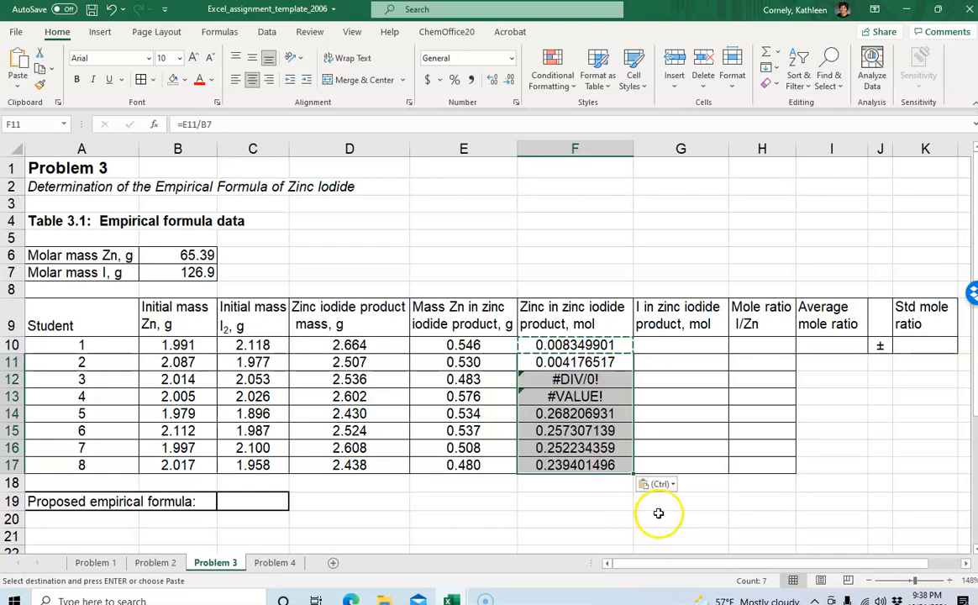
click(657, 516)
Inspect the copied zinc-mole formulas in F10 through F12 to check which molar mass cell they reference
click(548, 345)
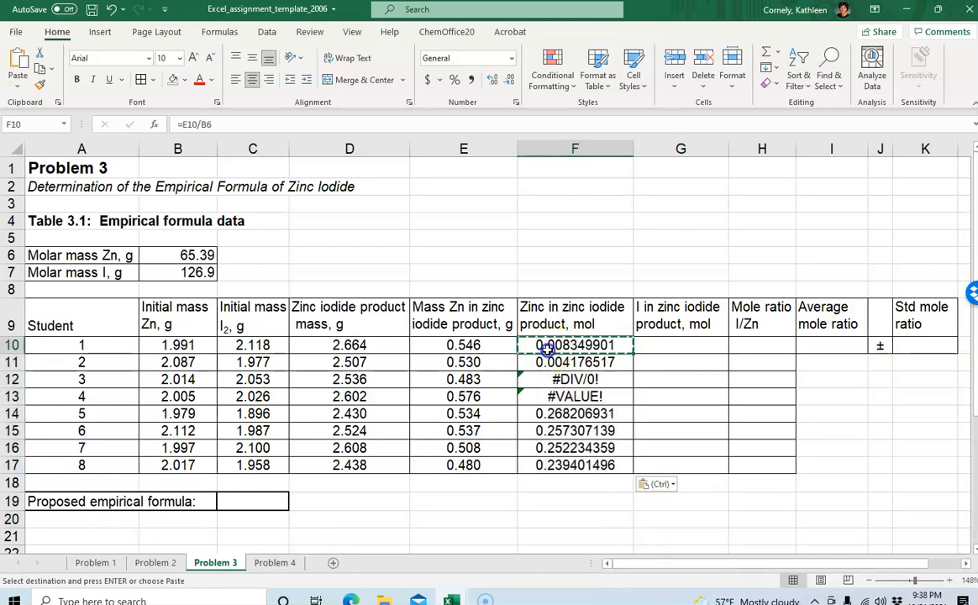
click(234, 125)
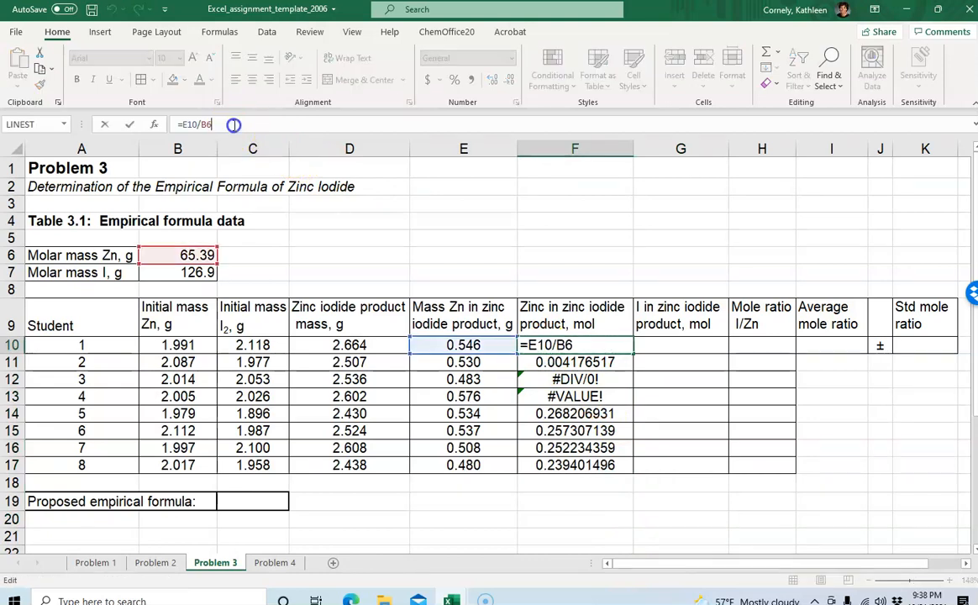
click(660, 376)
click(571, 345)
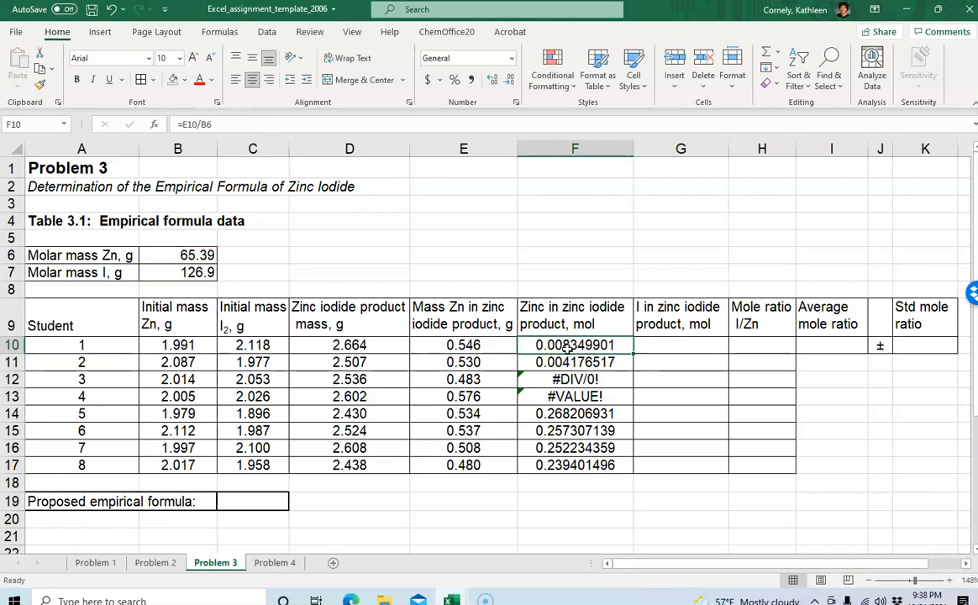
key(Down)
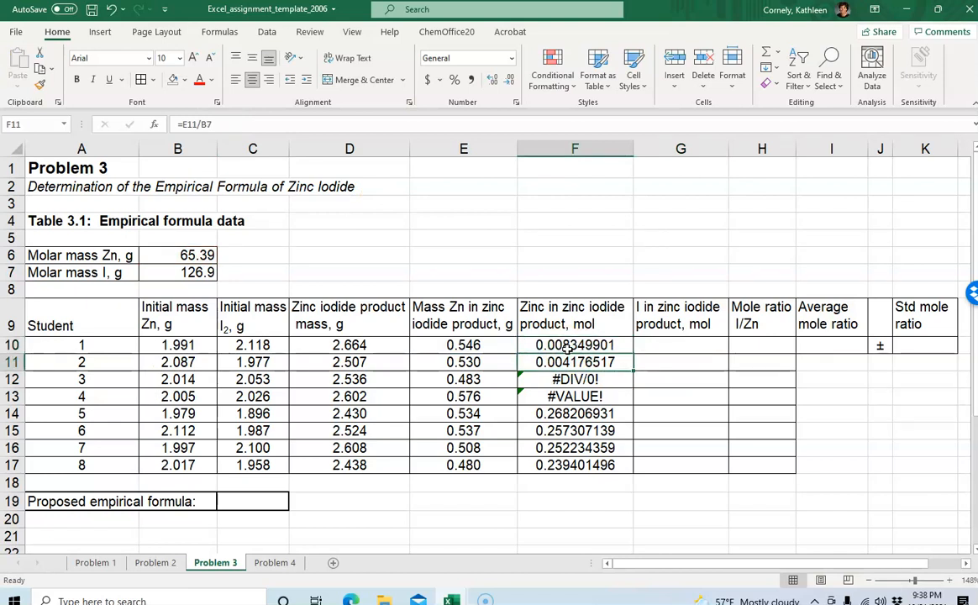
key(Down)
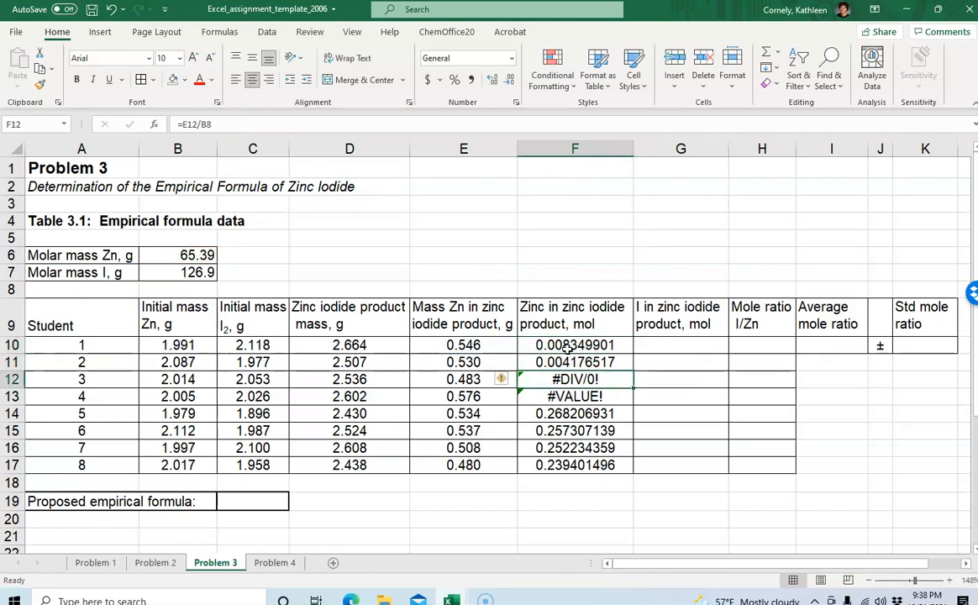
key(Up)
key(Up)
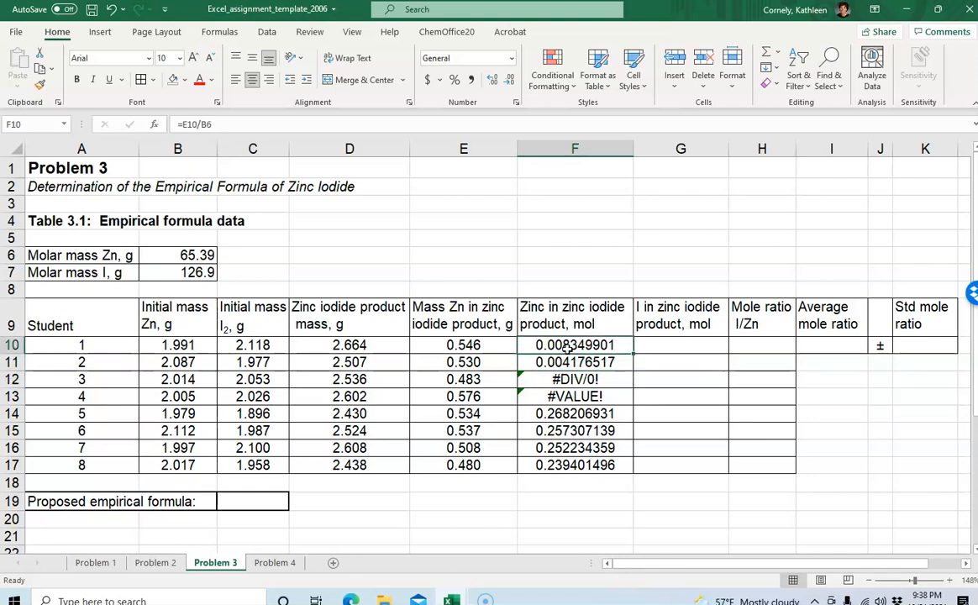
click(210, 124)
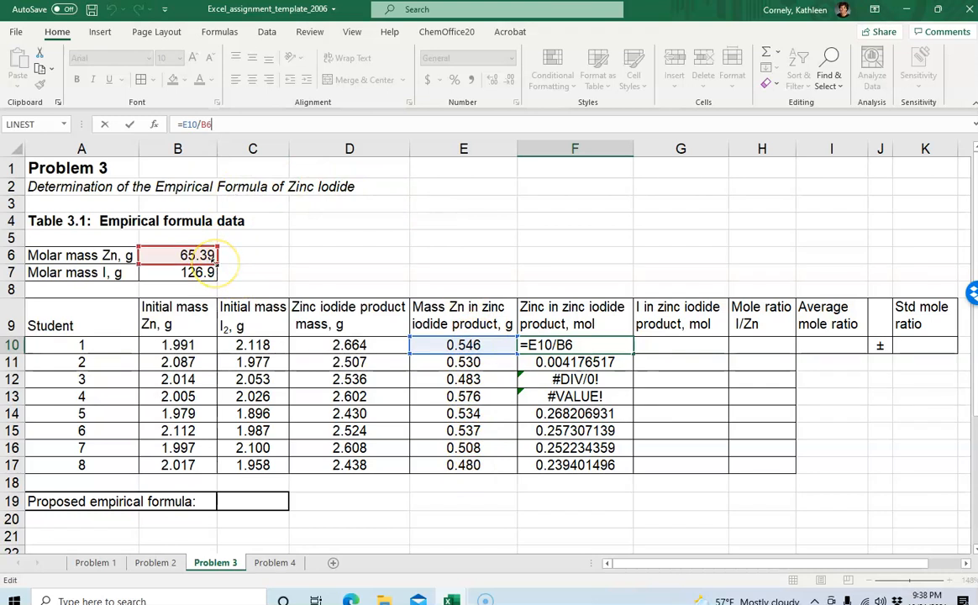
click(572, 253)
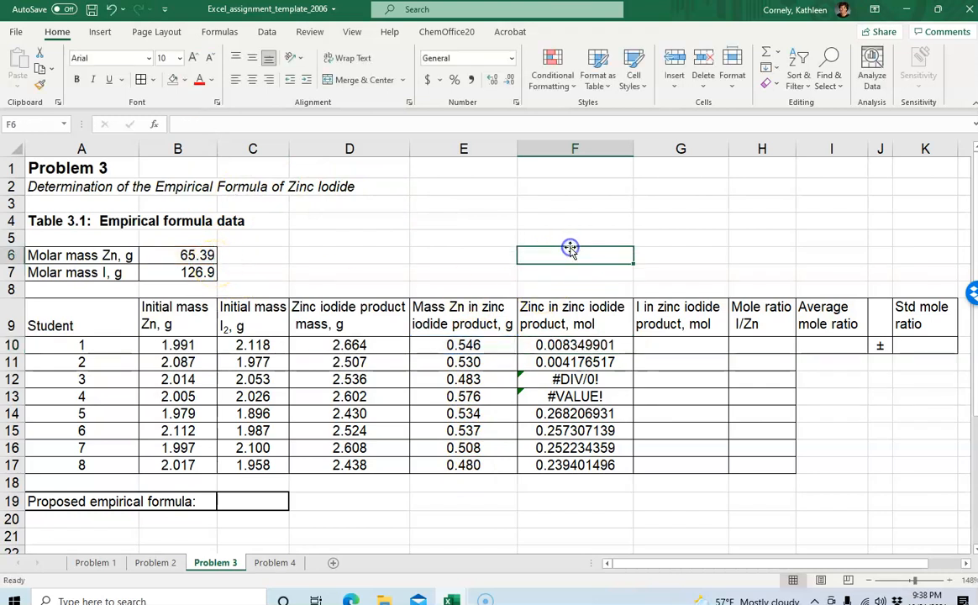
Make the molar mass reference absolute so the F10 formula becomes =E10/$B$6
click(554, 345)
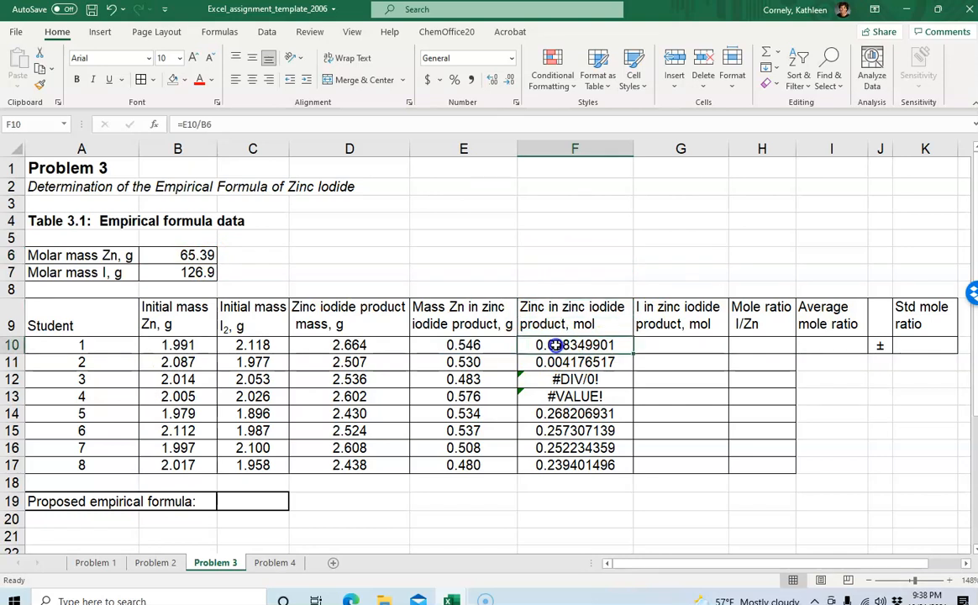
click(197, 124)
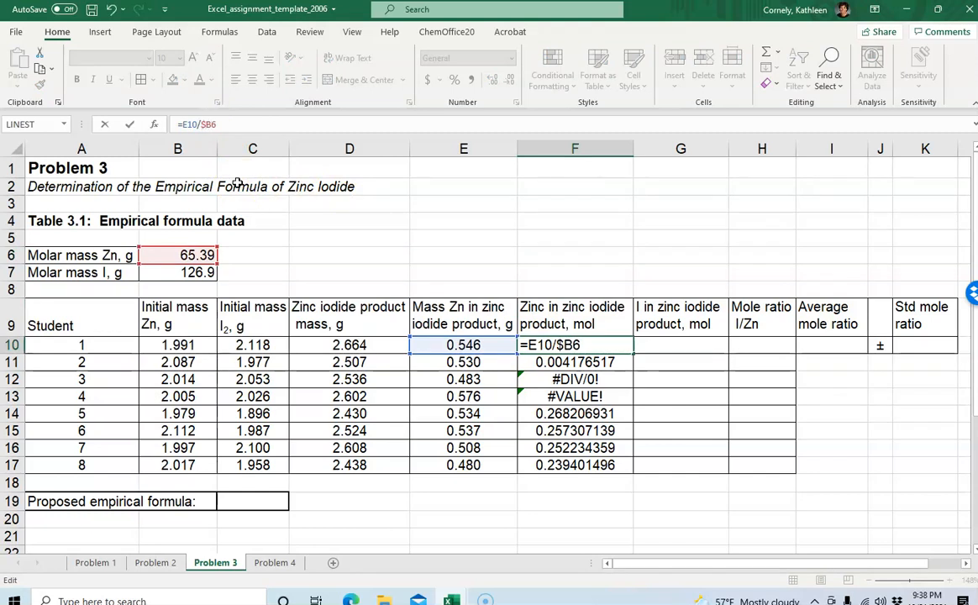
text($)
key(ctrl+Return)
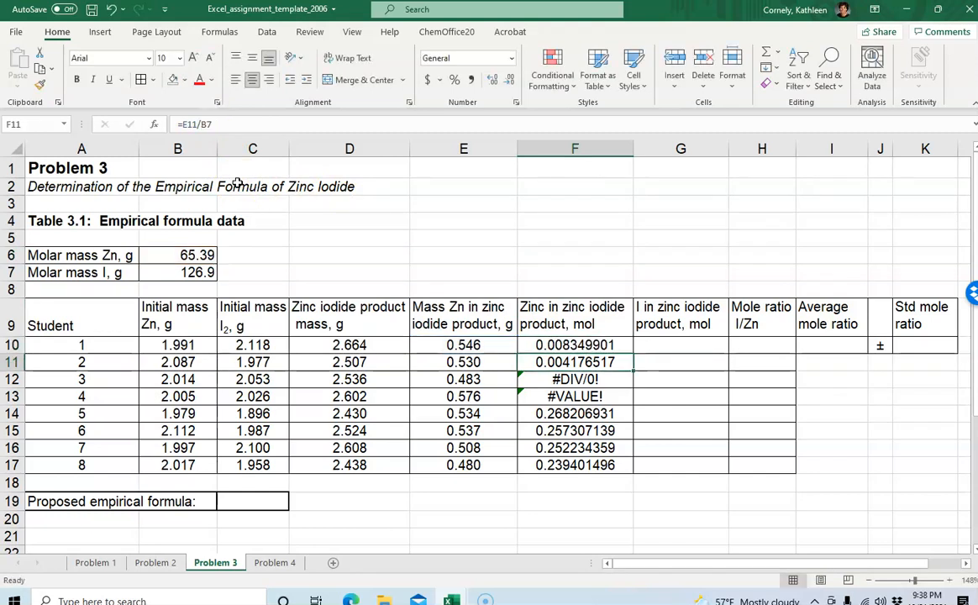
click(244, 124)
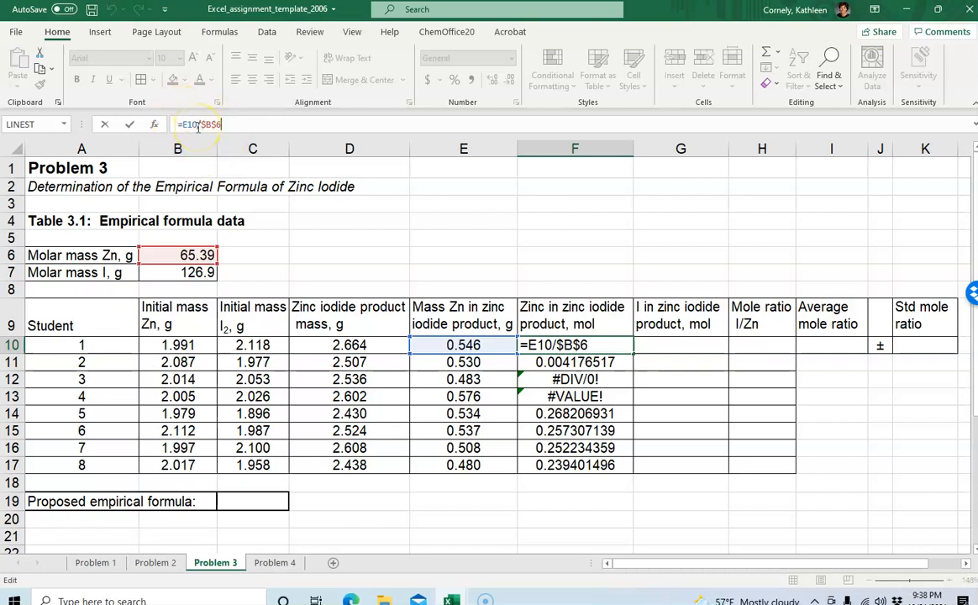
click(542, 241)
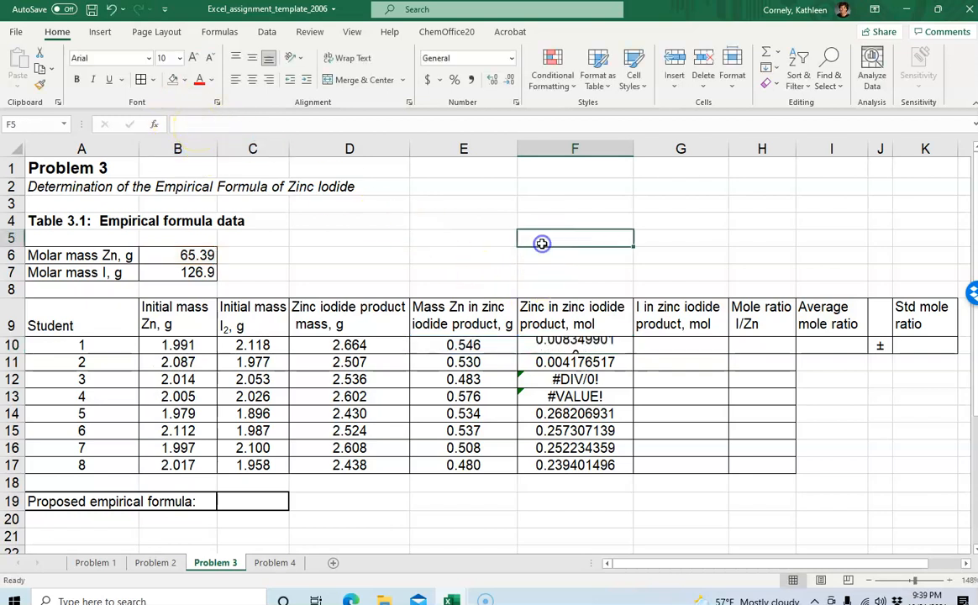
Copy the corrected F10 formula down through F11:F17
click(568, 345)
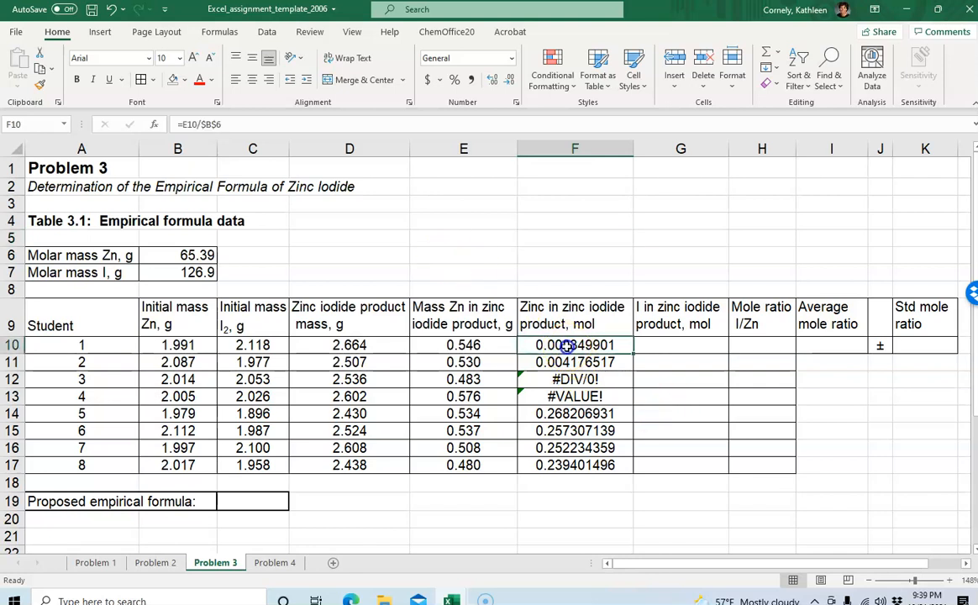
key(ctrl+c)
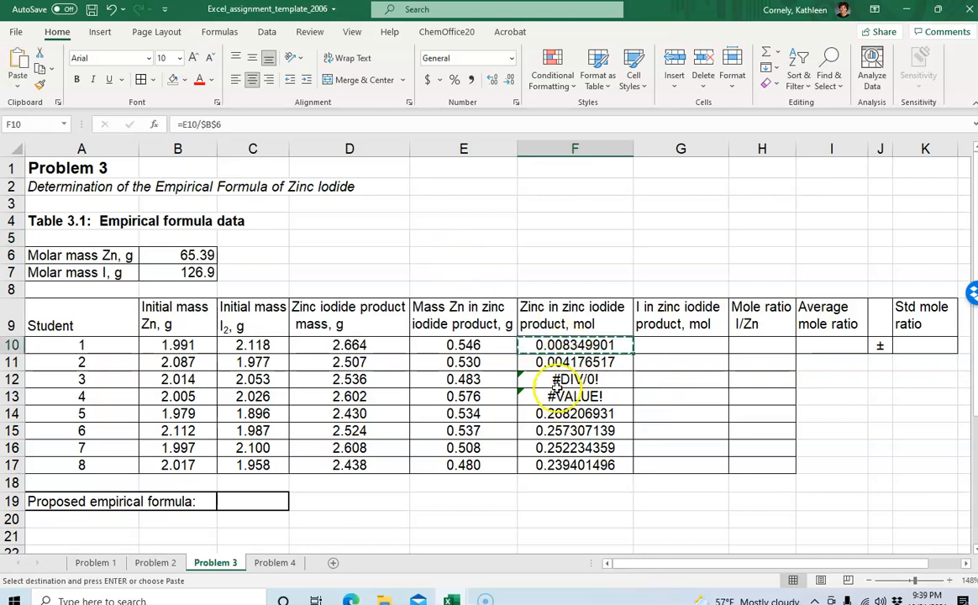
drag(555, 363, 554, 463)
key(ctrl+v)
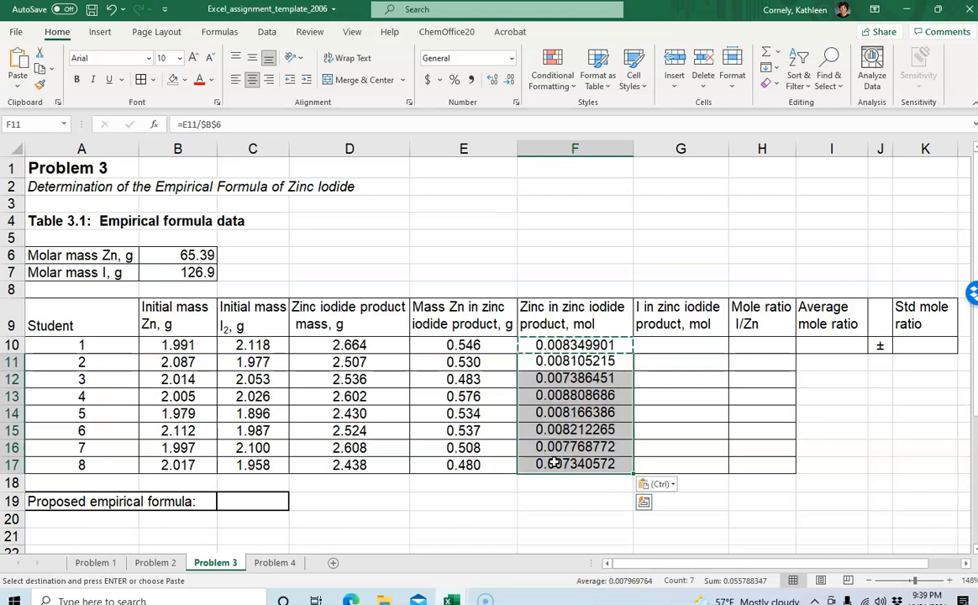
click(574, 502)
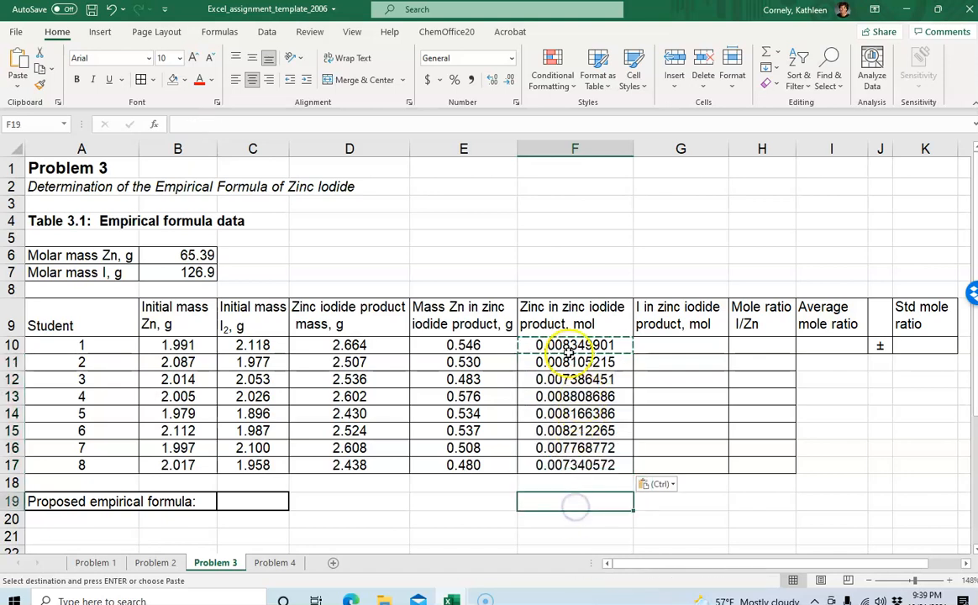
Step through the formulas in F10:F17 to check each references E of its row and $B$6
click(563, 345)
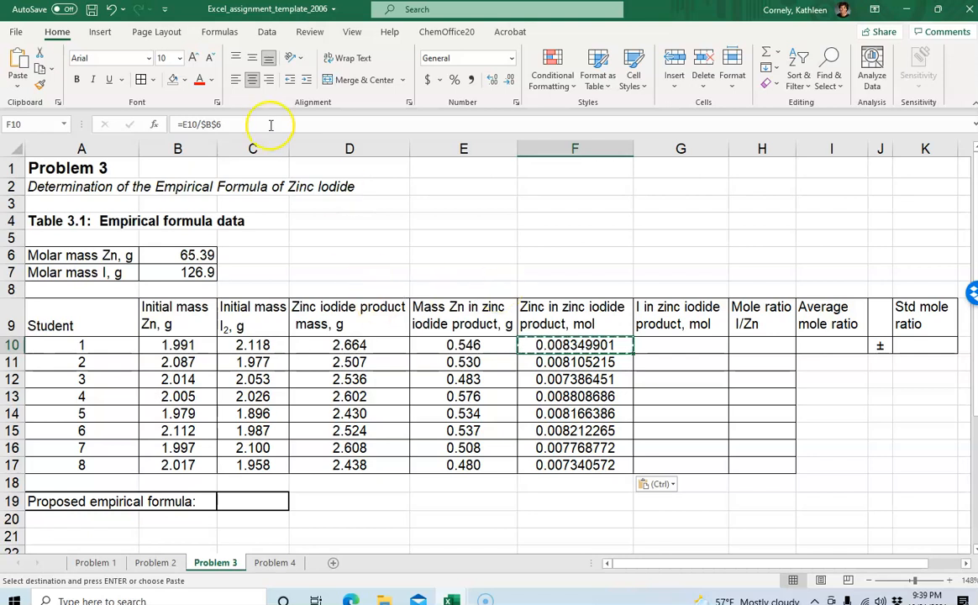
click(231, 124)
click(494, 481)
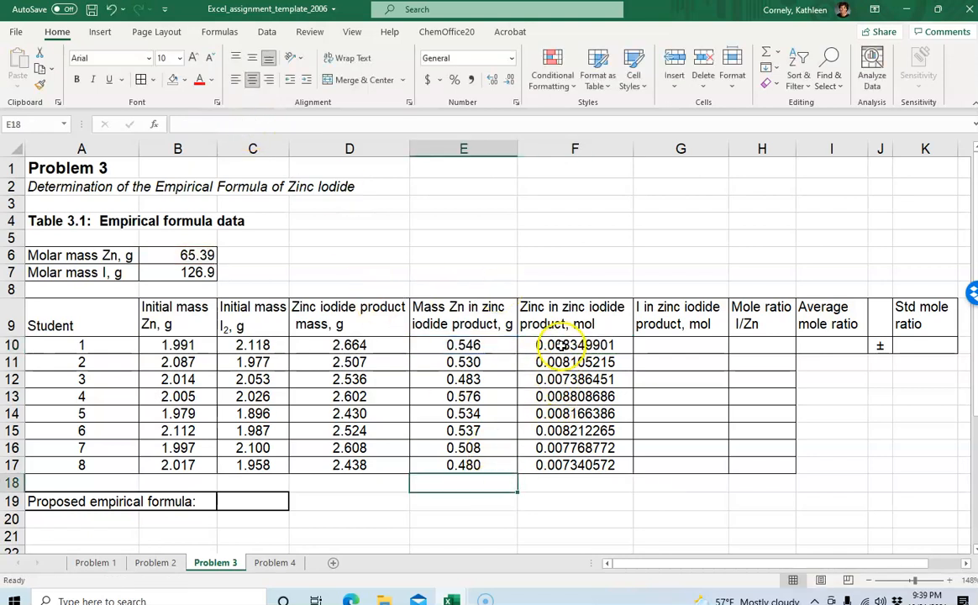
click(561, 345)
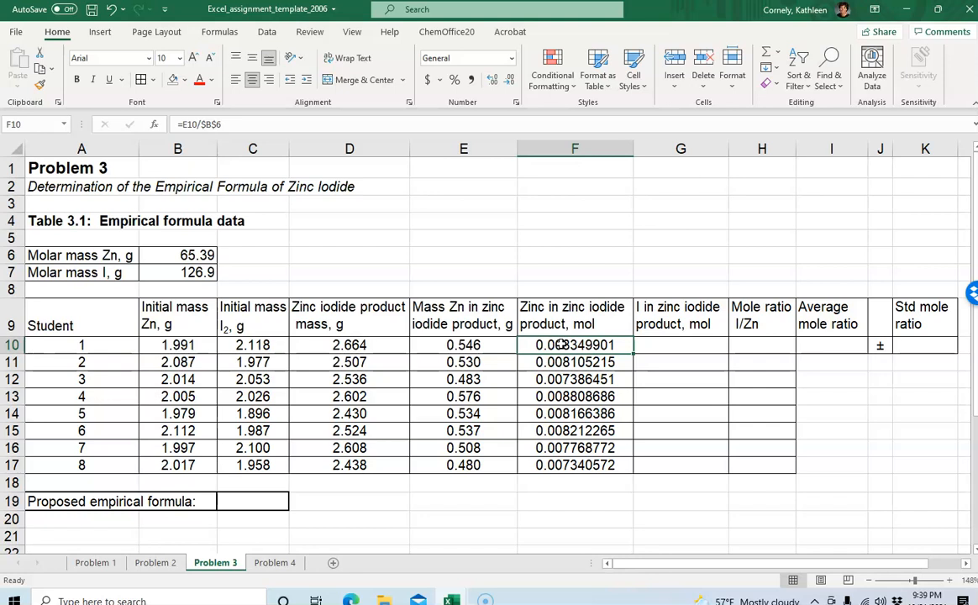
key(Down)
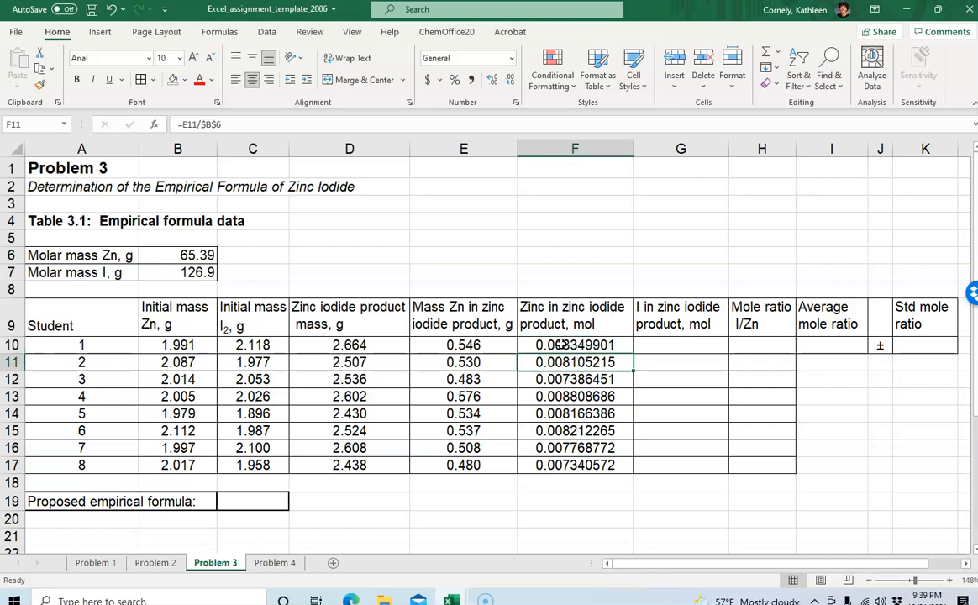
key(Down)
key(Down)
key(Down)
key(Down)
key(Down)
key(Down)
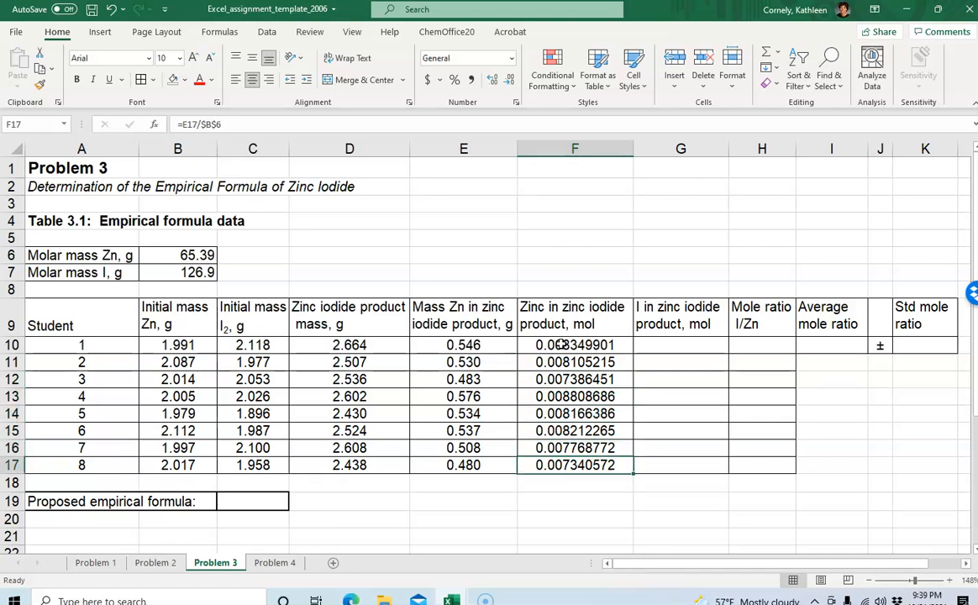
key(Up)
key(Up)
key(Up)
key(Up)
key(Up)
key(Up)
key(Up)
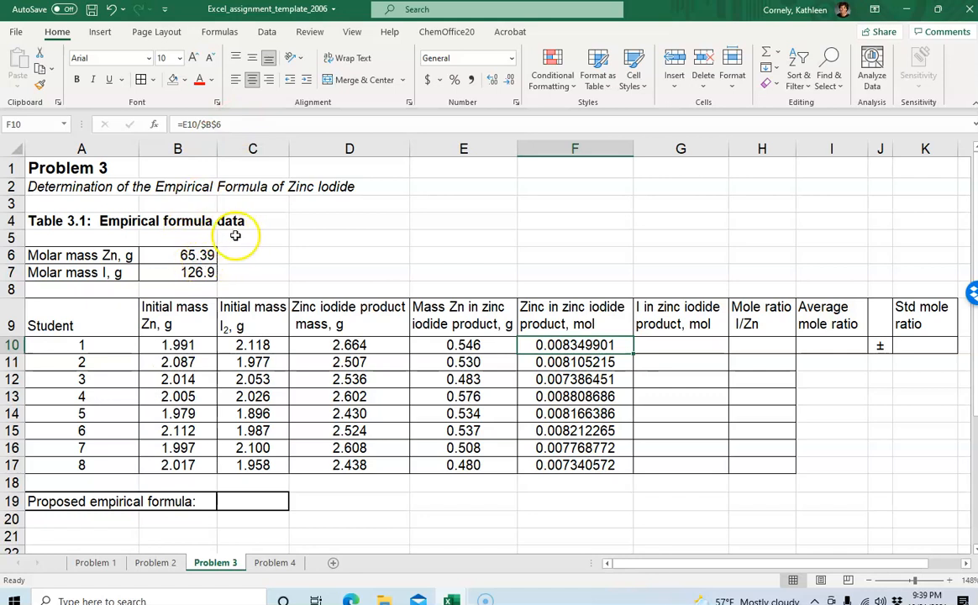
click(198, 260)
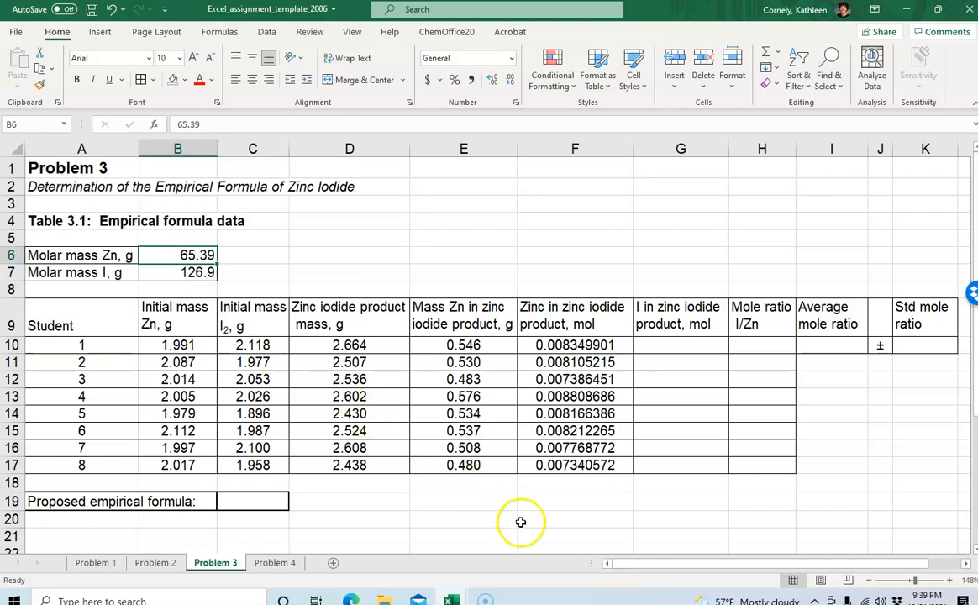
click(569, 518)
Reduce the zinc mole results in F10:F17 to five displayed decimal places
drag(570, 346, 571, 465)
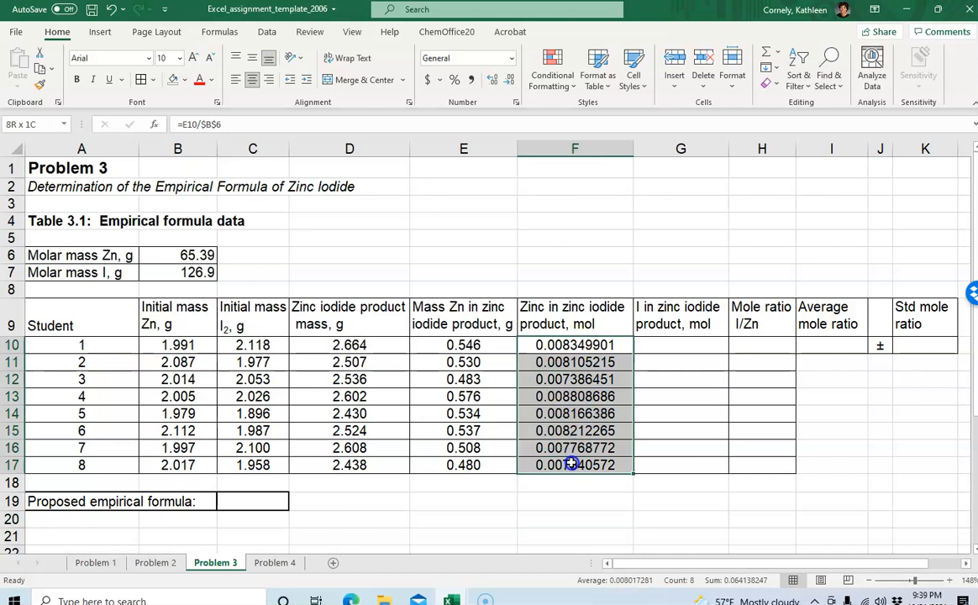
click(510, 82)
click(510, 81)
click(510, 81)
click(510, 82)
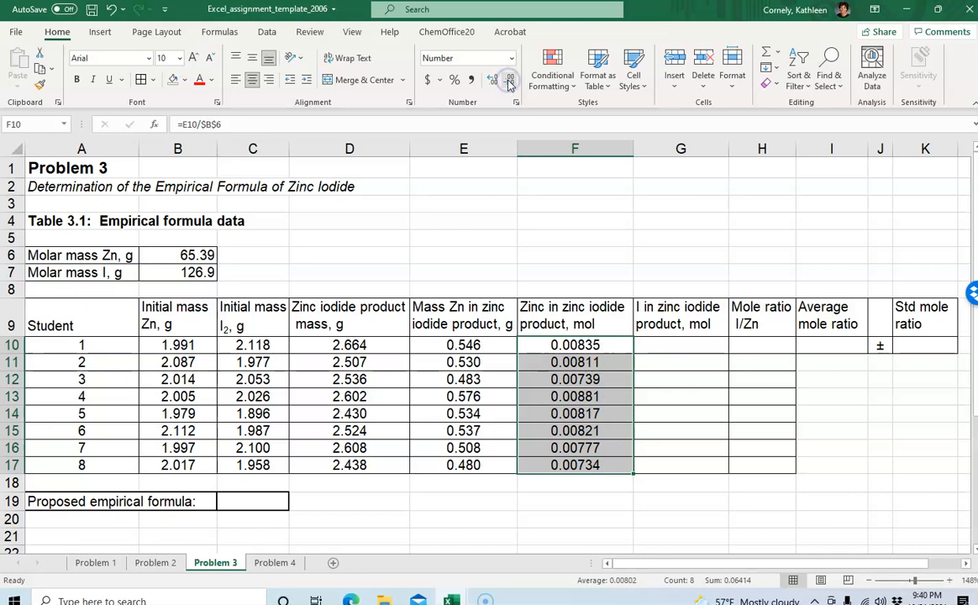
click(572, 499)
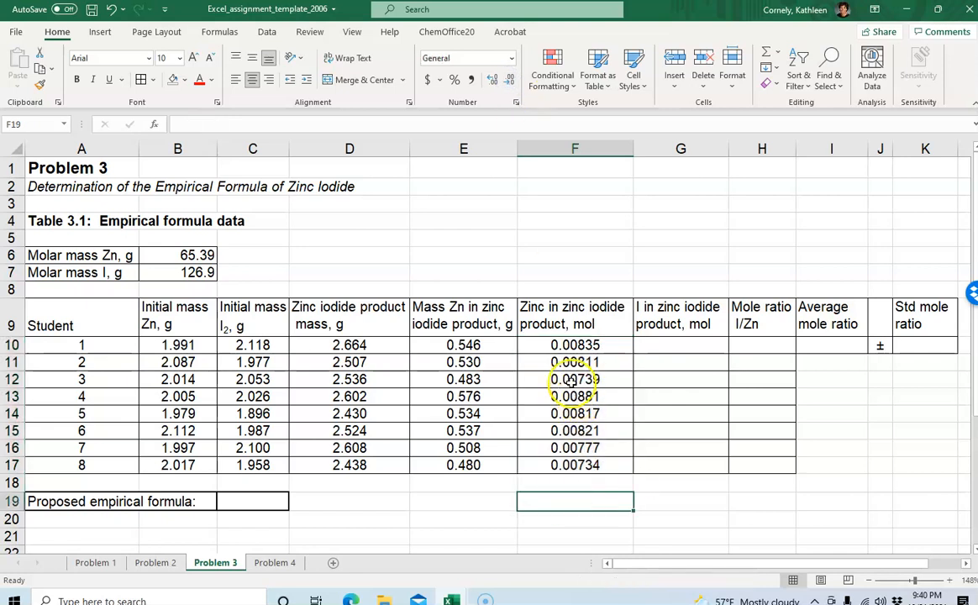
click(568, 344)
click(464, 345)
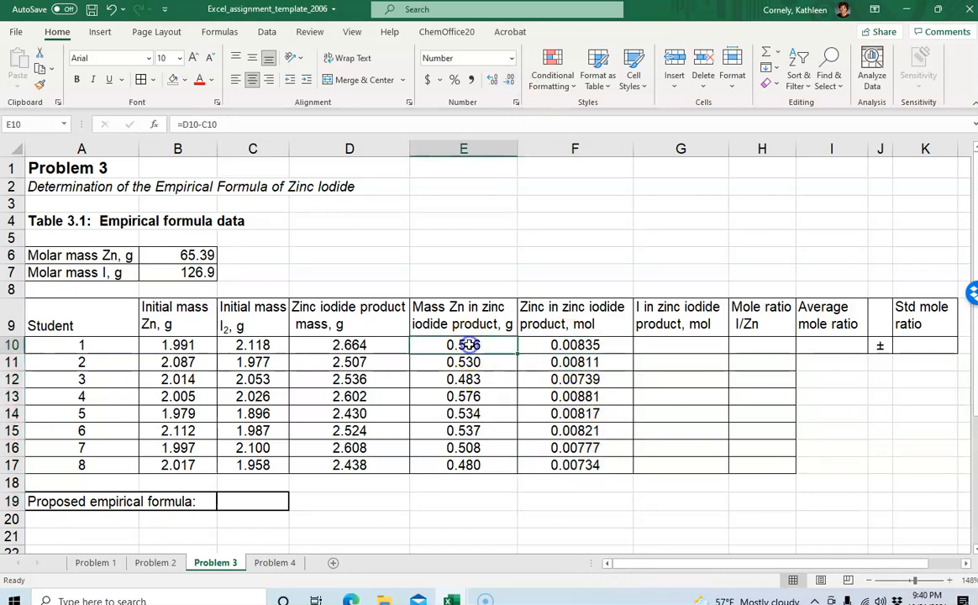
click(656, 344)
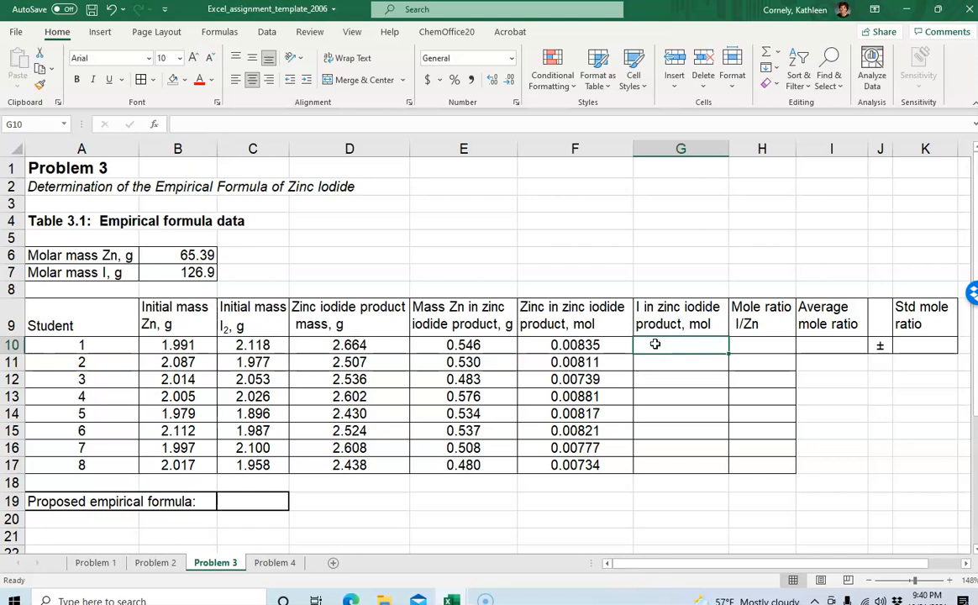
text(=)
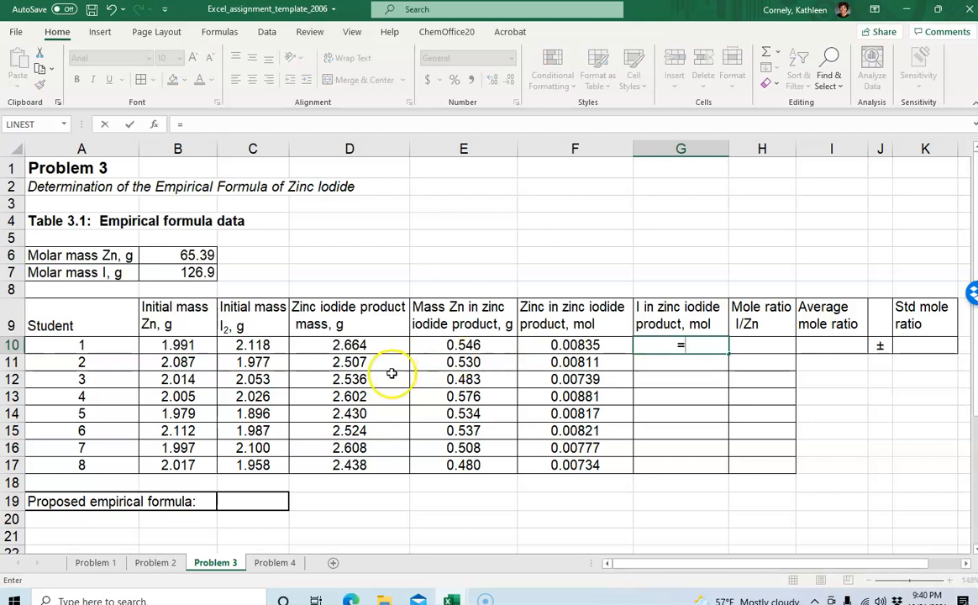
click(242, 344)
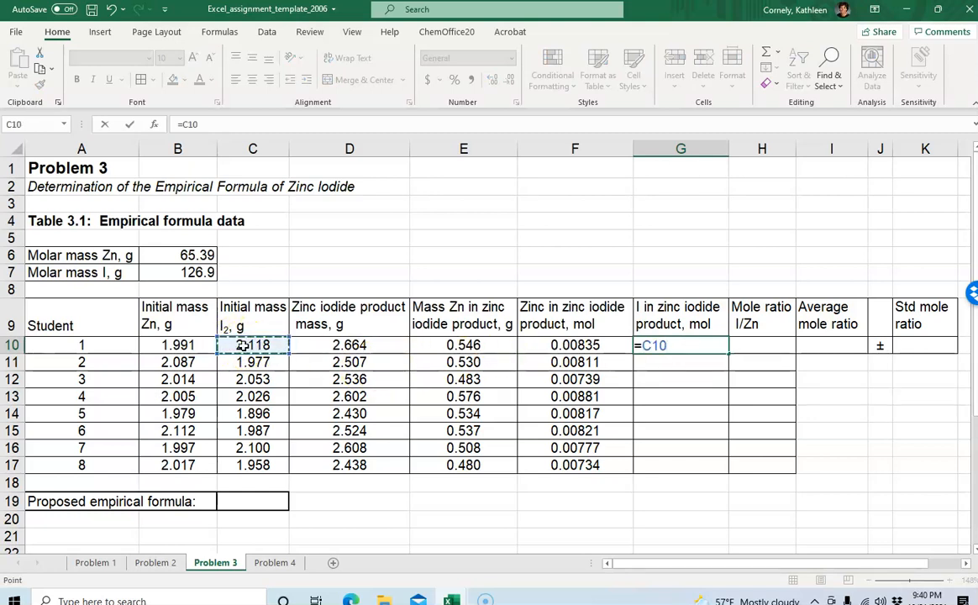
text(*)
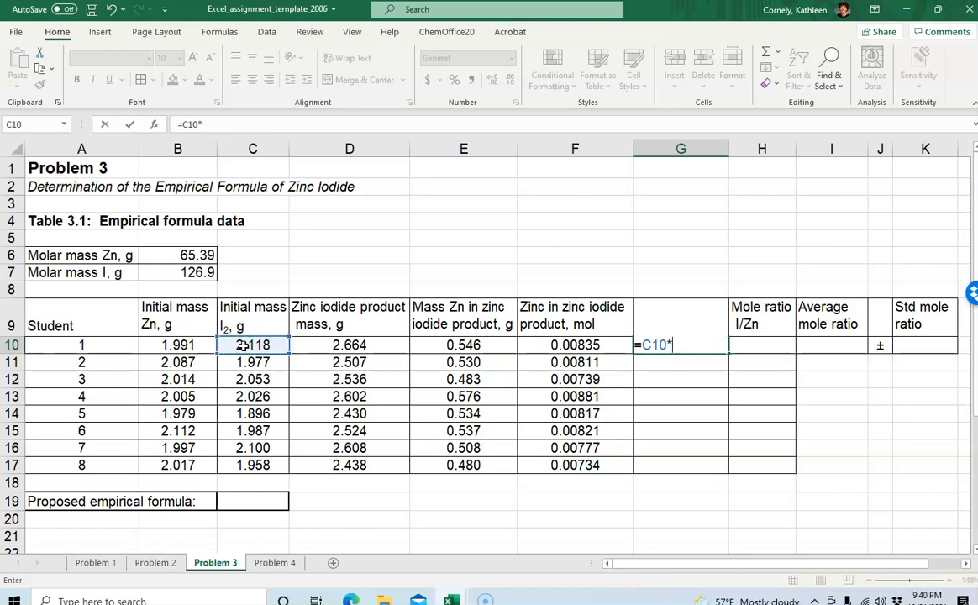
text(()
text(1/)
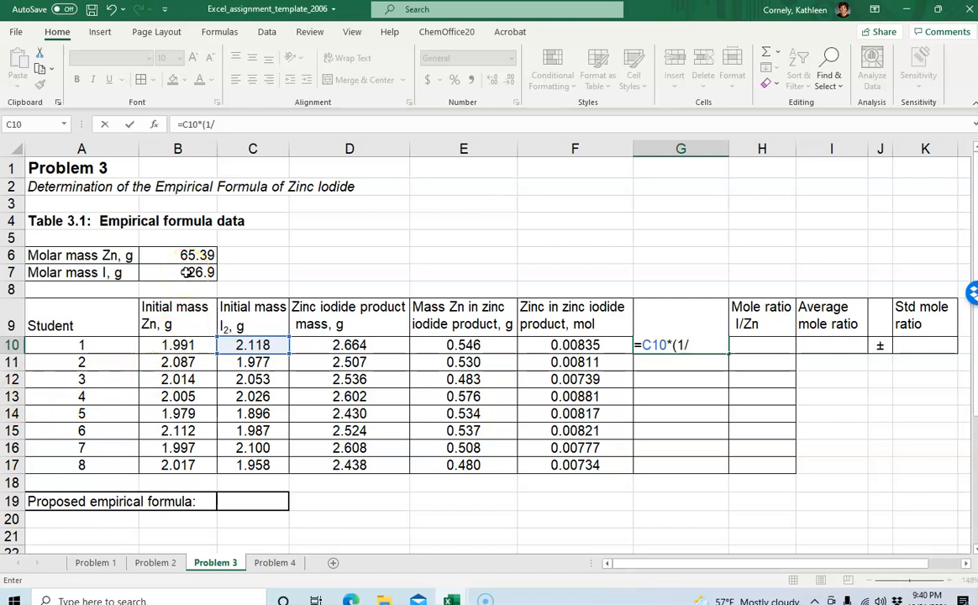
click(186, 272)
text(*2))
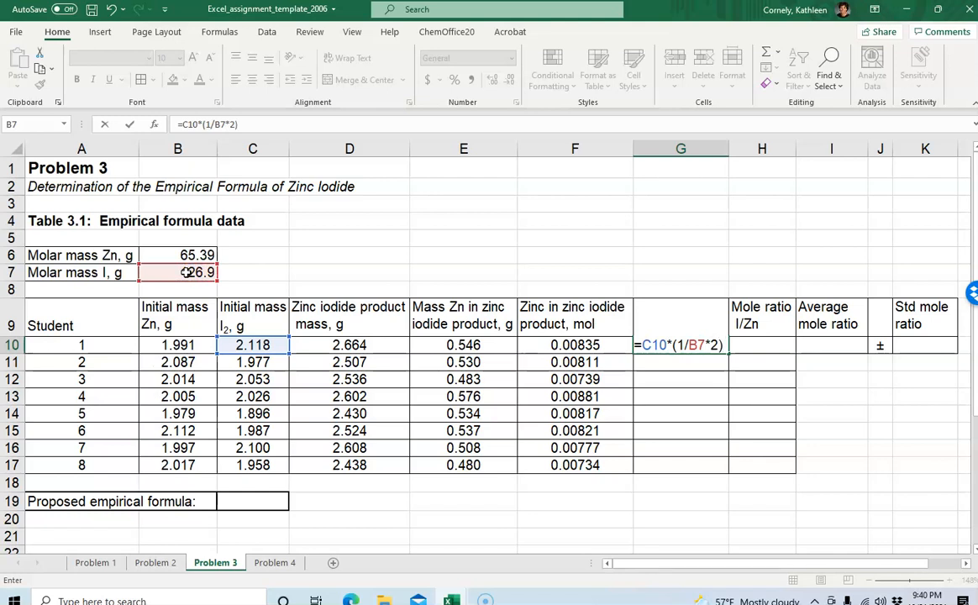
text(*)
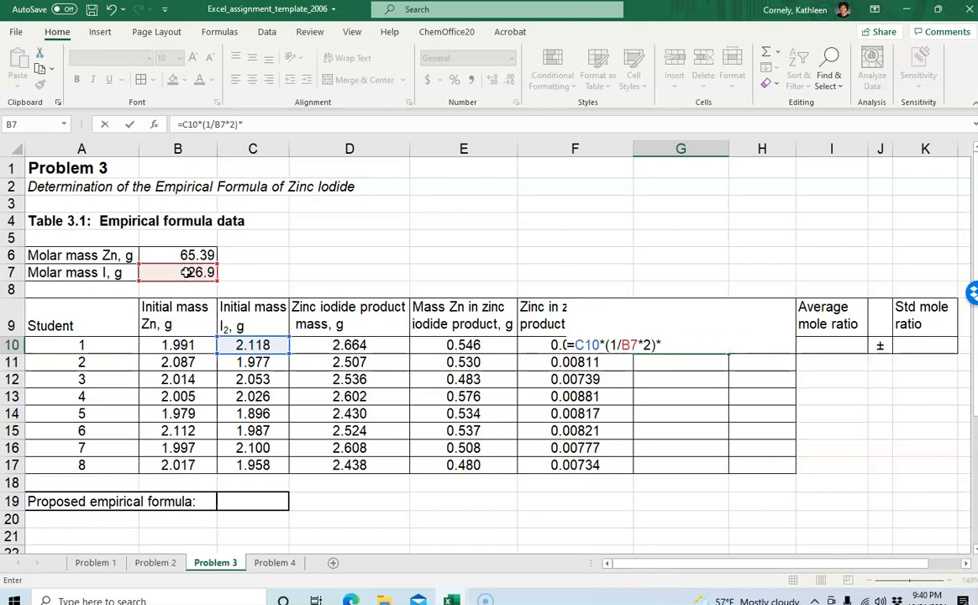
text(()
text(2/1))
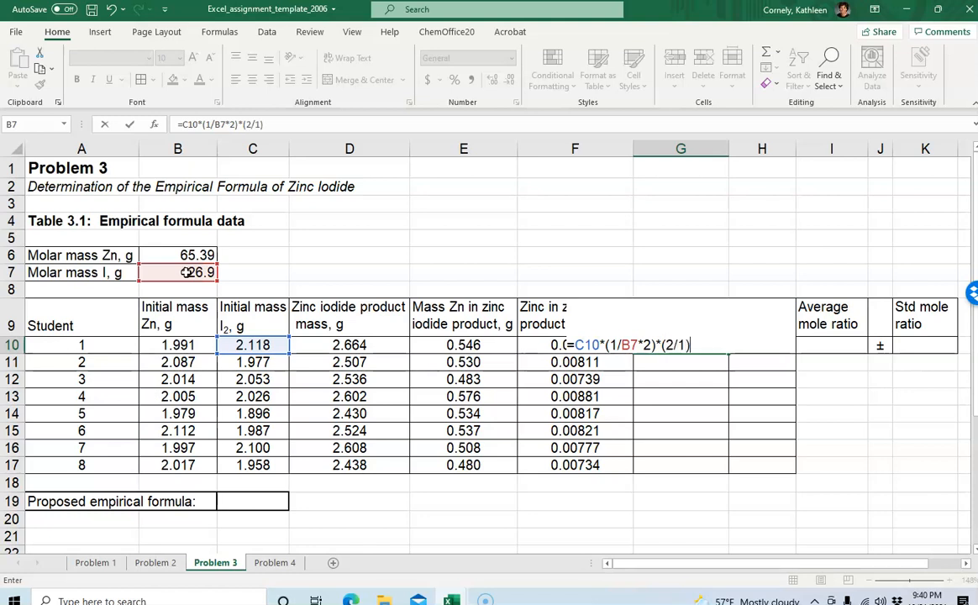
key(Return)
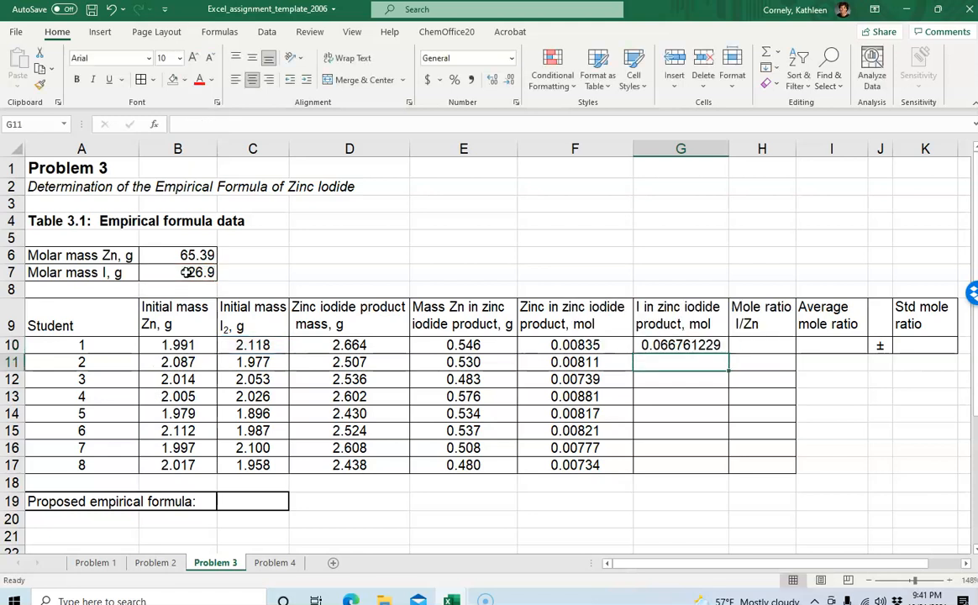
click(680, 345)
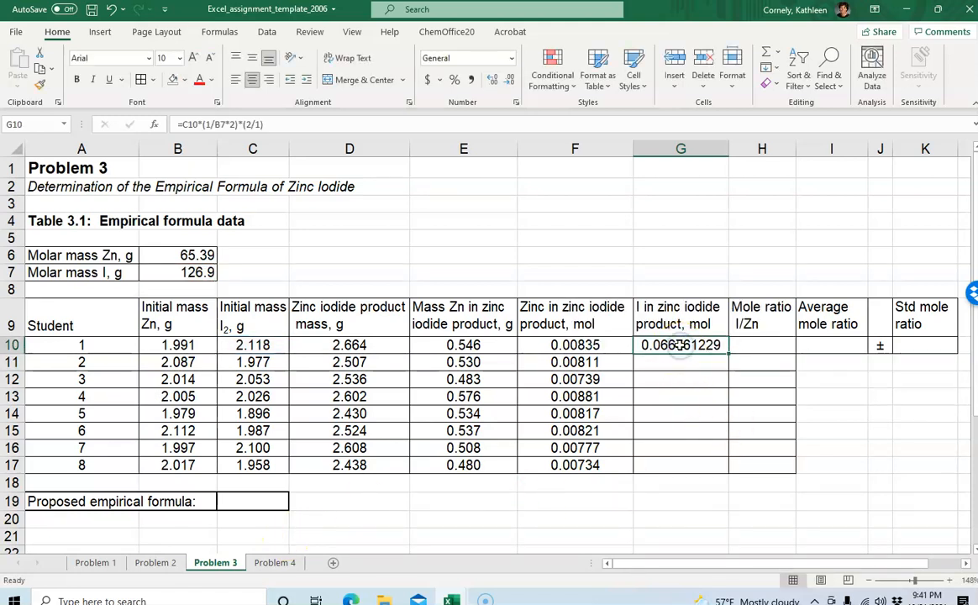
key(Delete)
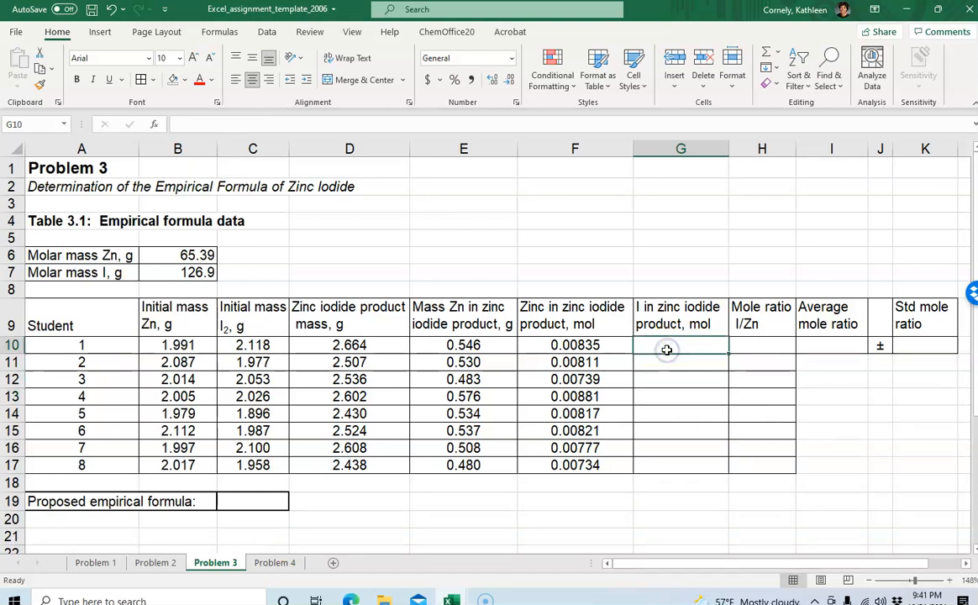
Enter the iodine moles formula =C10/(B7*2) in G10
text(=)
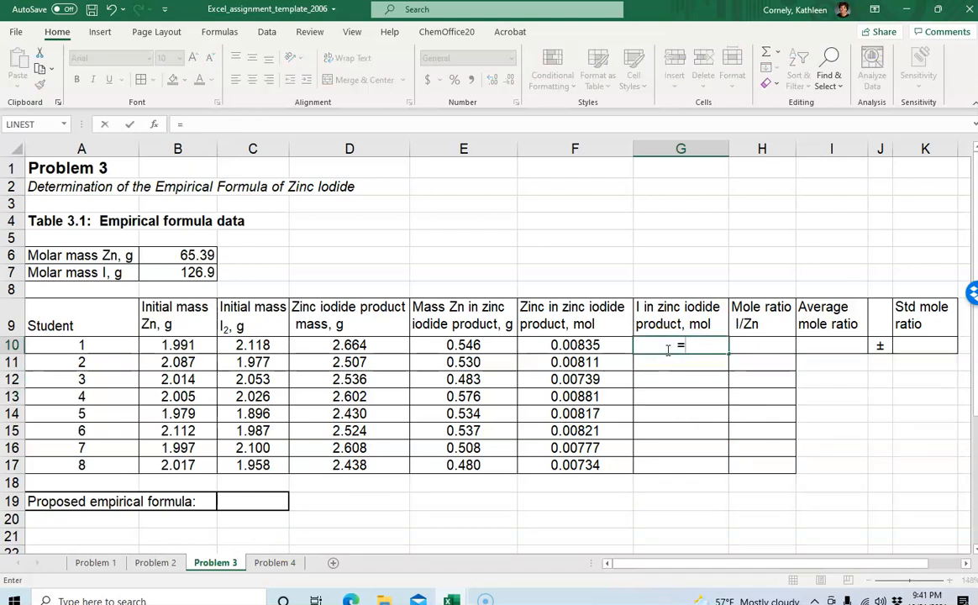
click(257, 347)
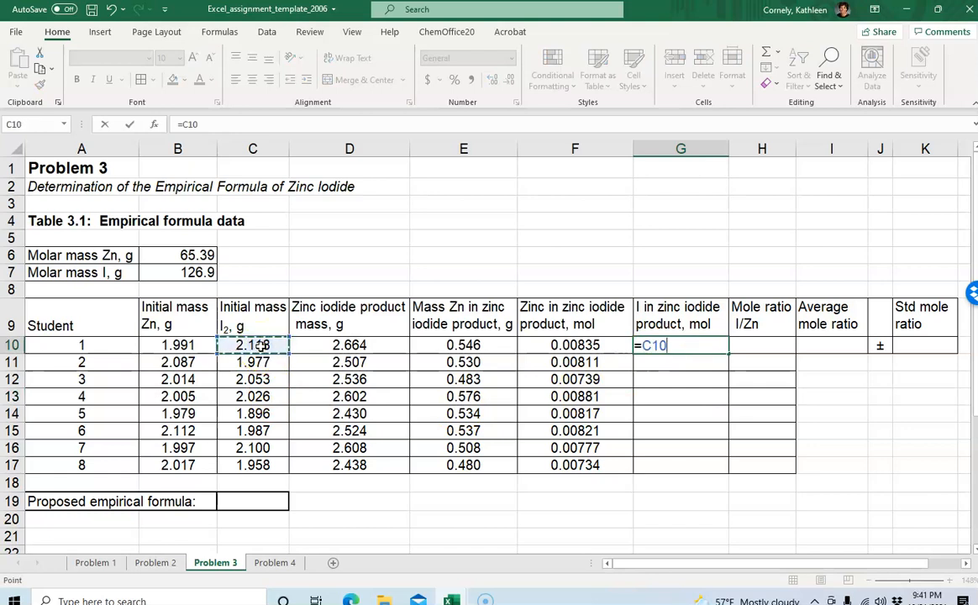
key(Return)
click(679, 346)
click(201, 123)
text(/()
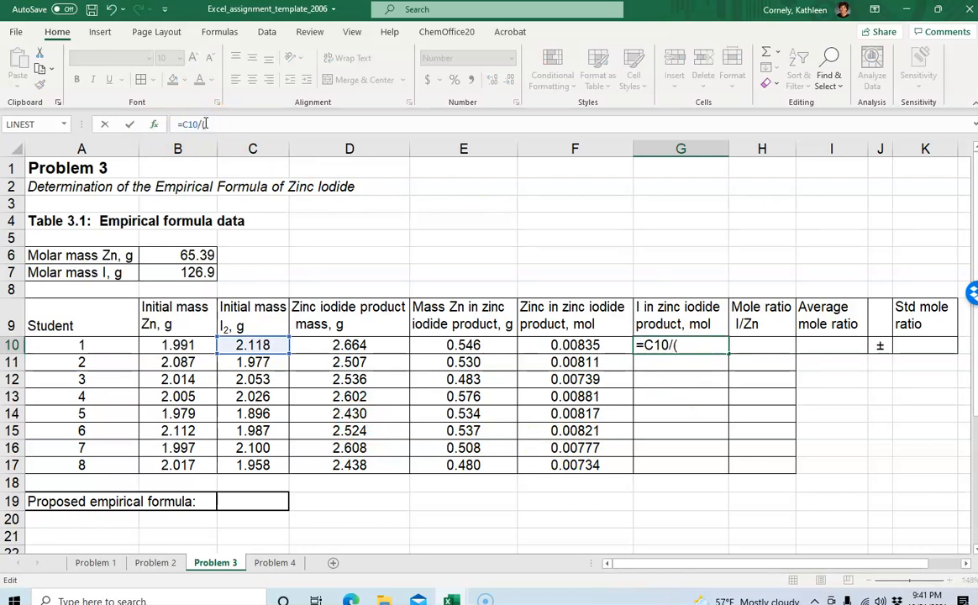
click(186, 272)
text(*2))
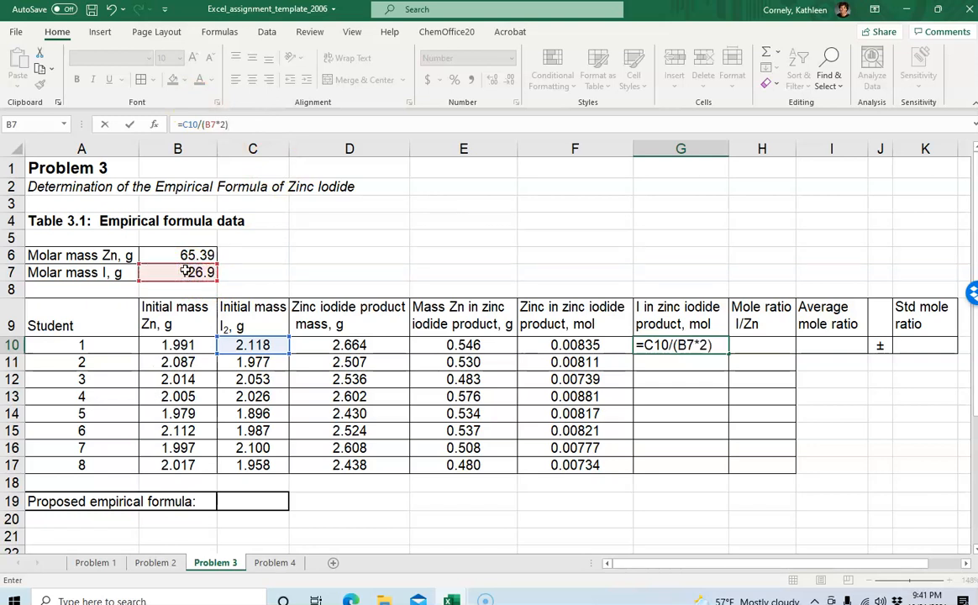
key(Return)
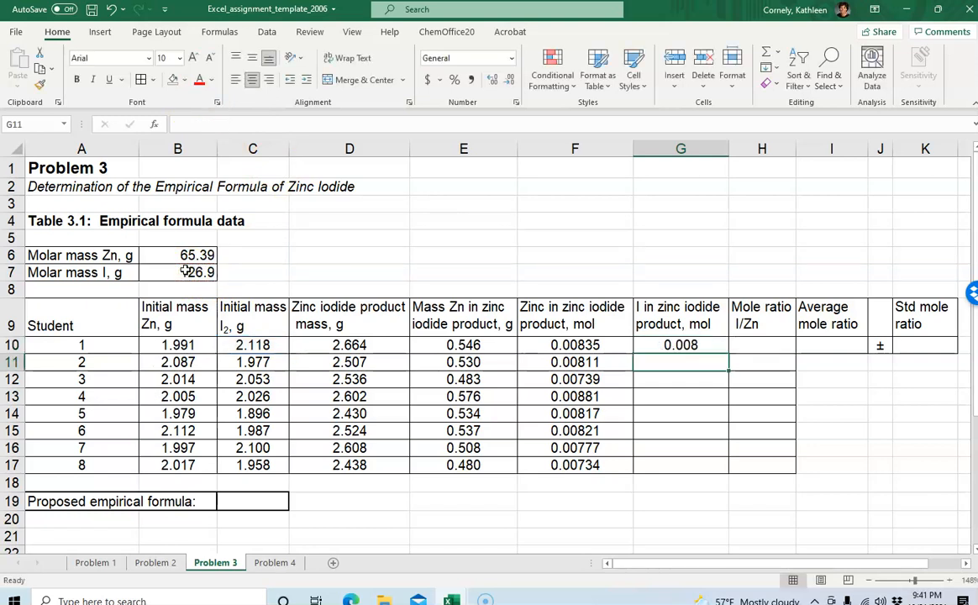
Extend the G10 formula with a factor of 2 so it reads =C10/(B7*2)*2
click(681, 345)
click(242, 126)
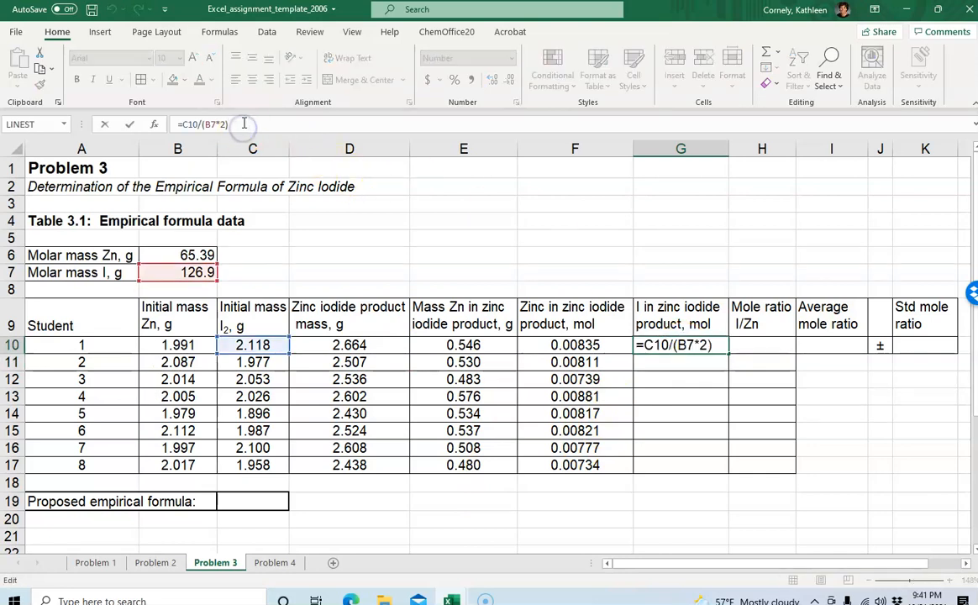
text(*2)
key(Return)
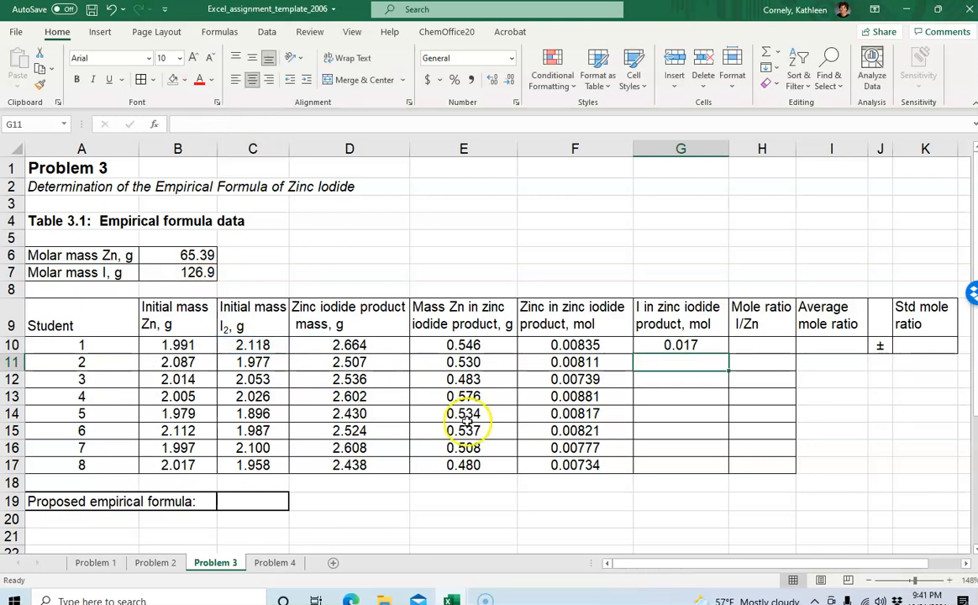
Make the iodine molar mass reference absolute so G10 becomes =C10/($B$7*2)*2
click(683, 345)
click(260, 117)
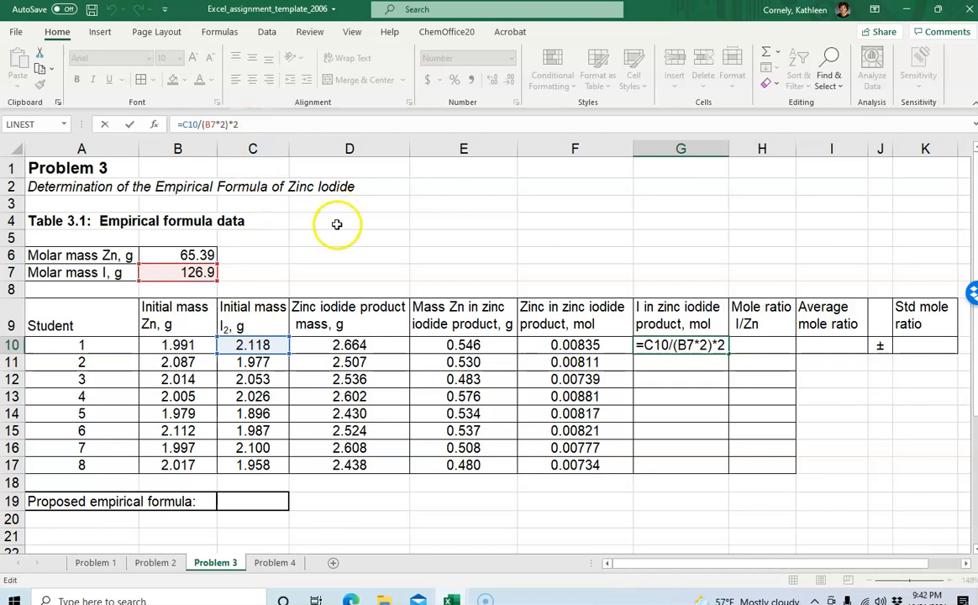
click(393, 258)
click(663, 340)
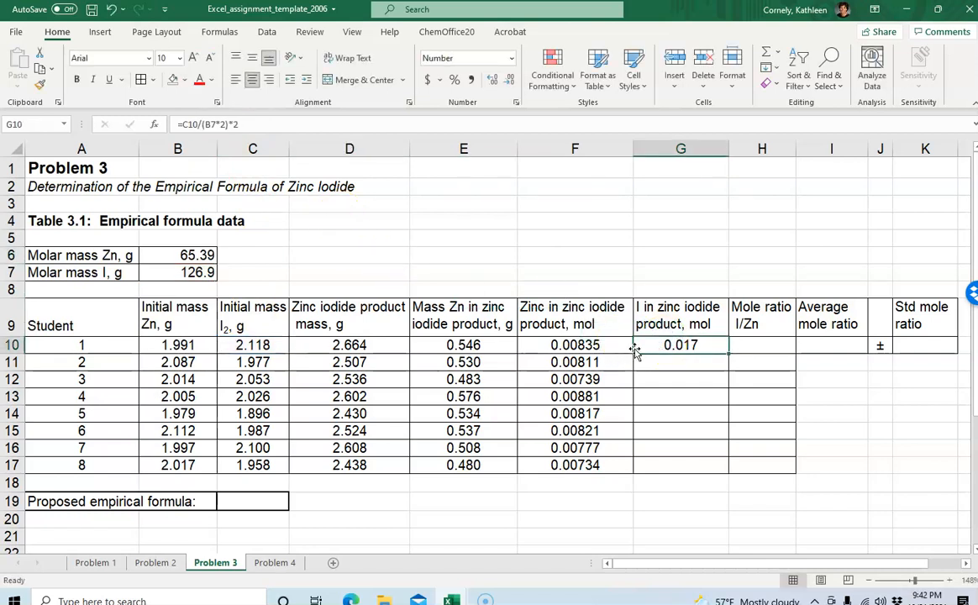
click(259, 122)
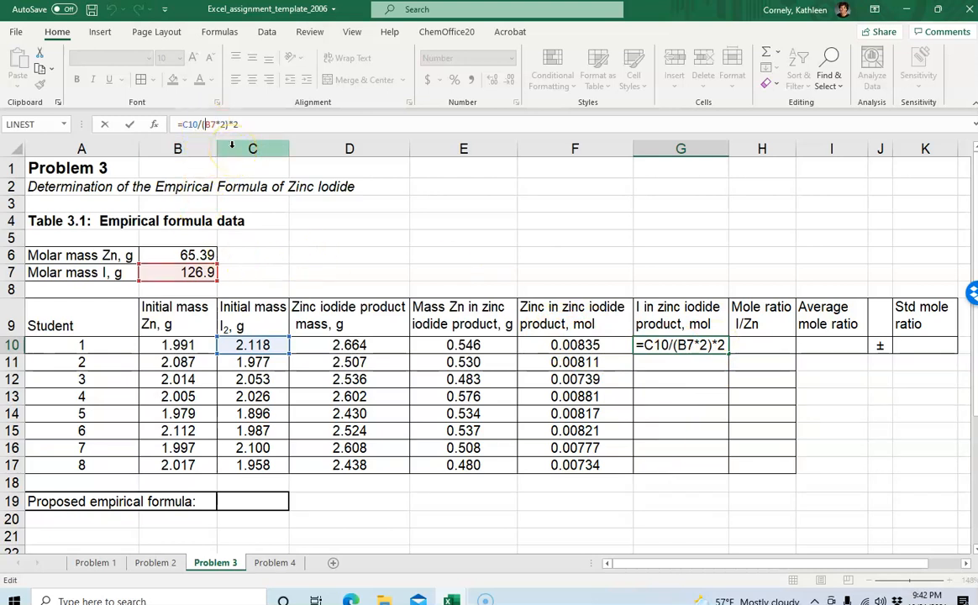
text($B)
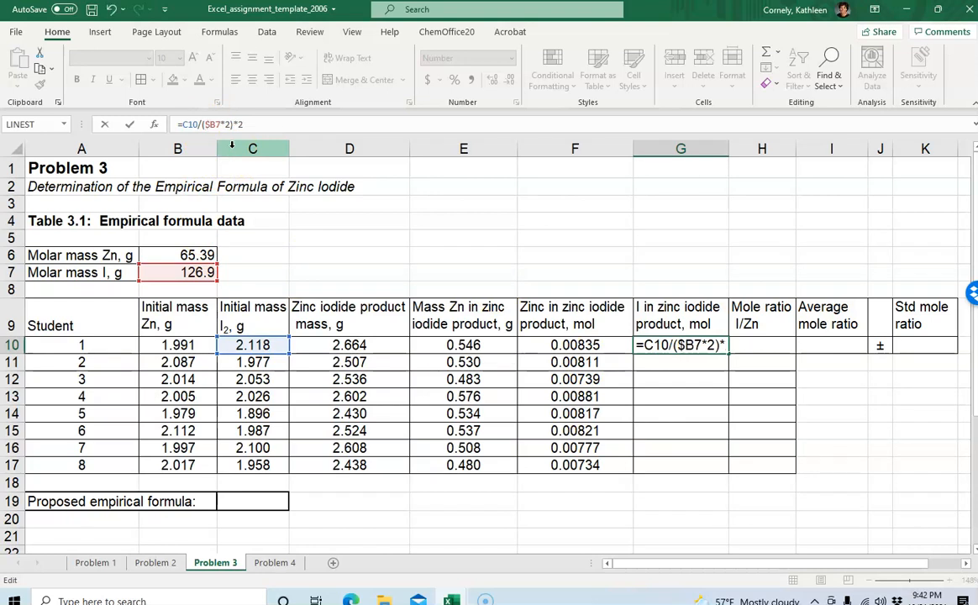
text($)
key(Return)
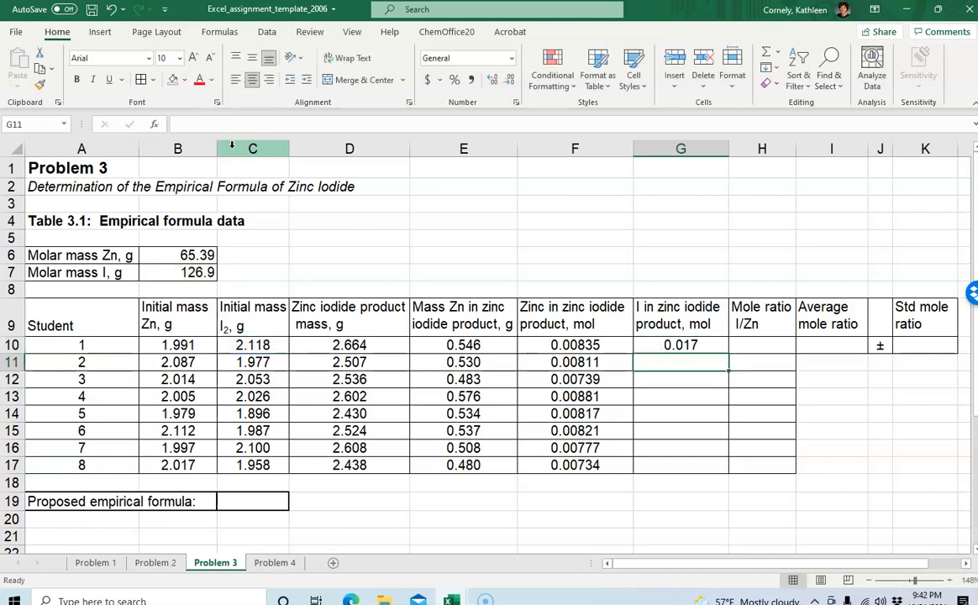
Copy the G10 formula down through G11:G17
click(684, 344)
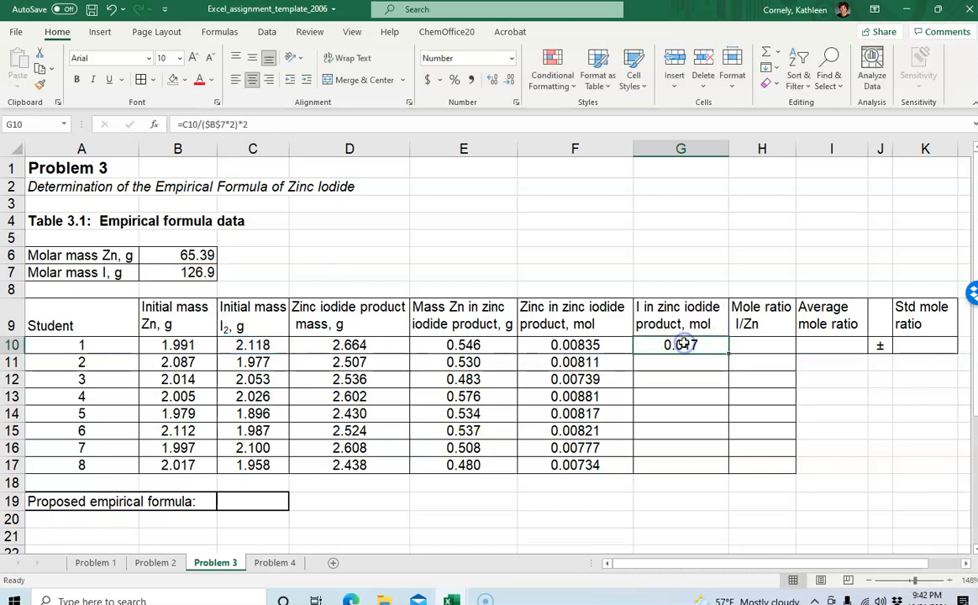
key(ctrl+c)
drag(658, 363, 662, 465)
key(ctrl+v)
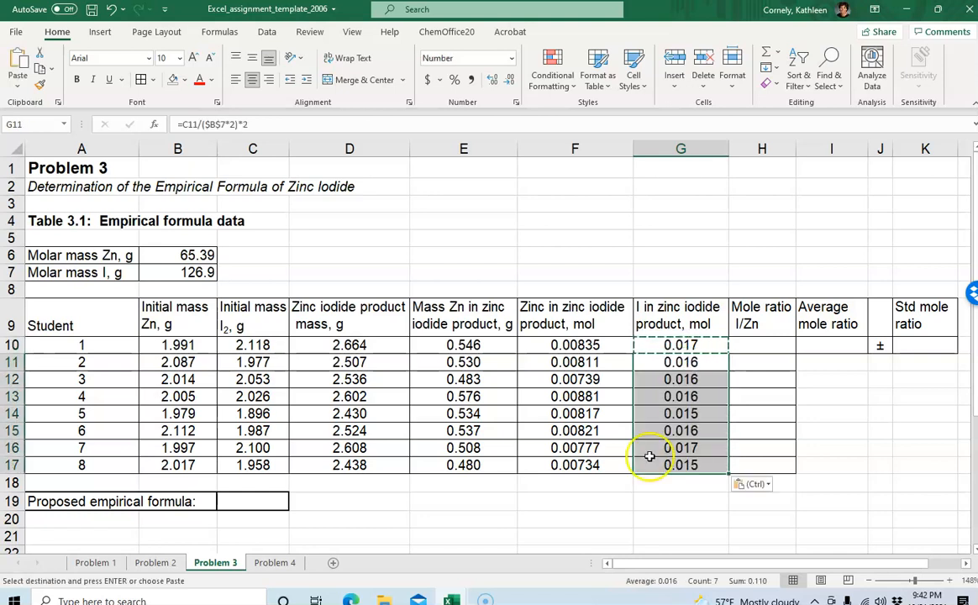
click(671, 499)
Step through the formulas in G10:G17 to check each references C of its row and $B$7
click(680, 345)
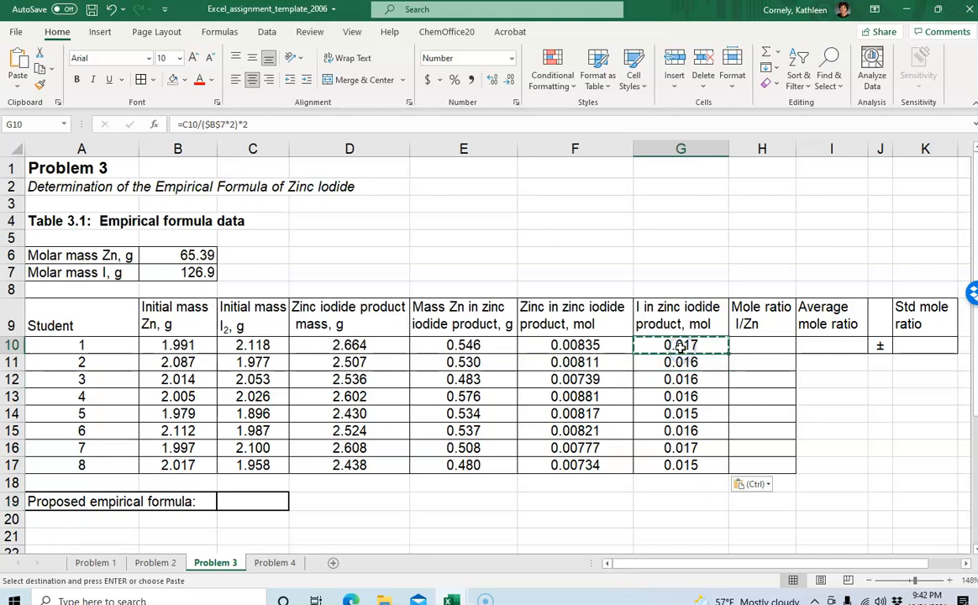
click(273, 125)
click(727, 429)
click(680, 345)
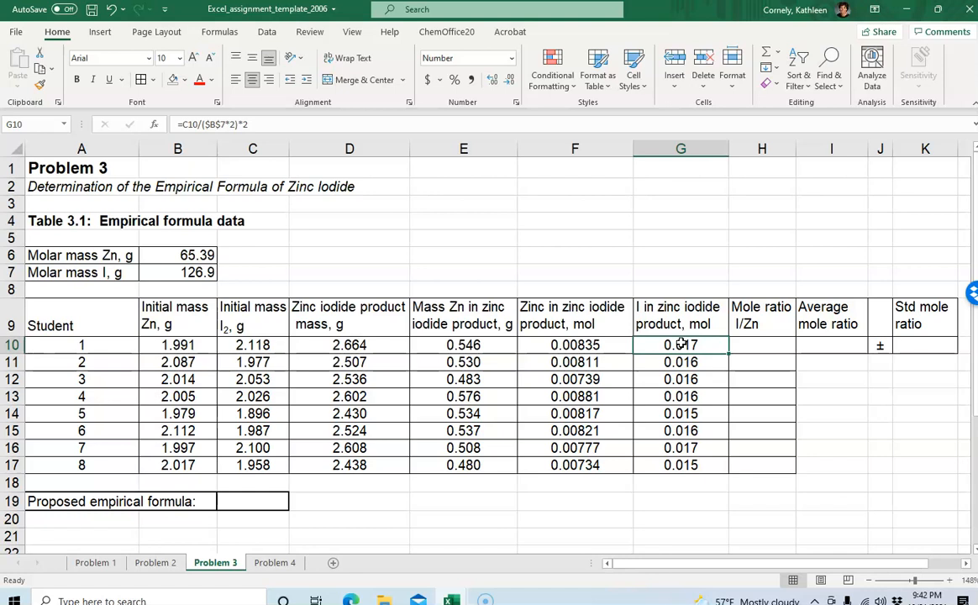
key(Down)
key(Down)
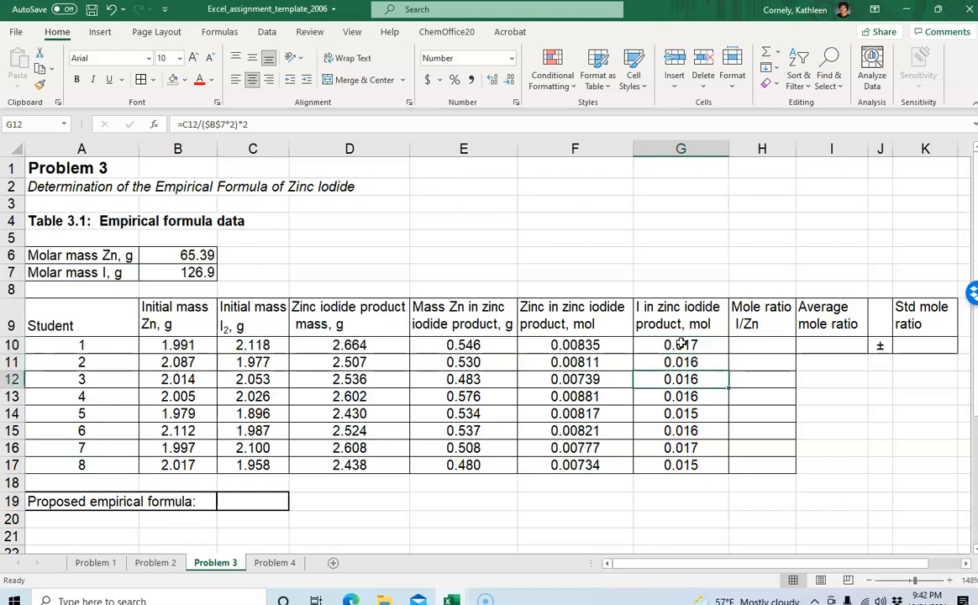
key(Down)
key(Down)
key(Down)
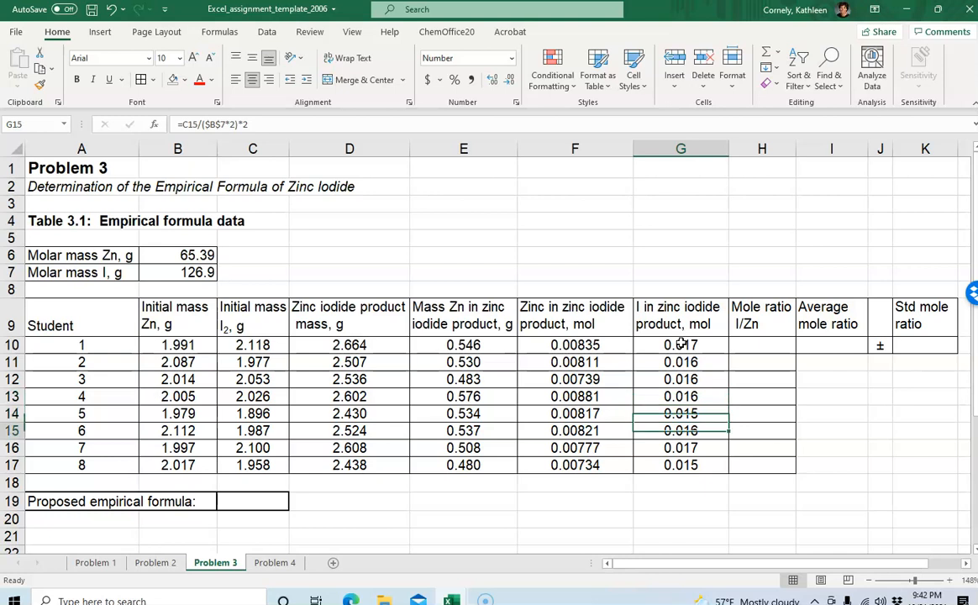
key(Down)
key(Up)
key(Up)
key(Up)
key(Up)
key(Up)
key(Up)
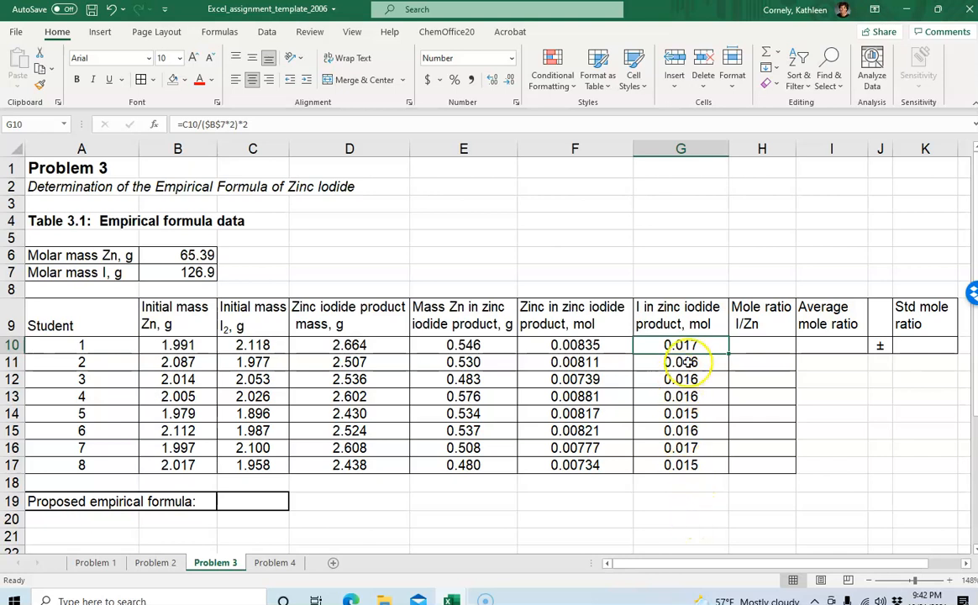
Show the iodine mole results in G10:G17 with five displayed decimal places
drag(683, 345, 679, 461)
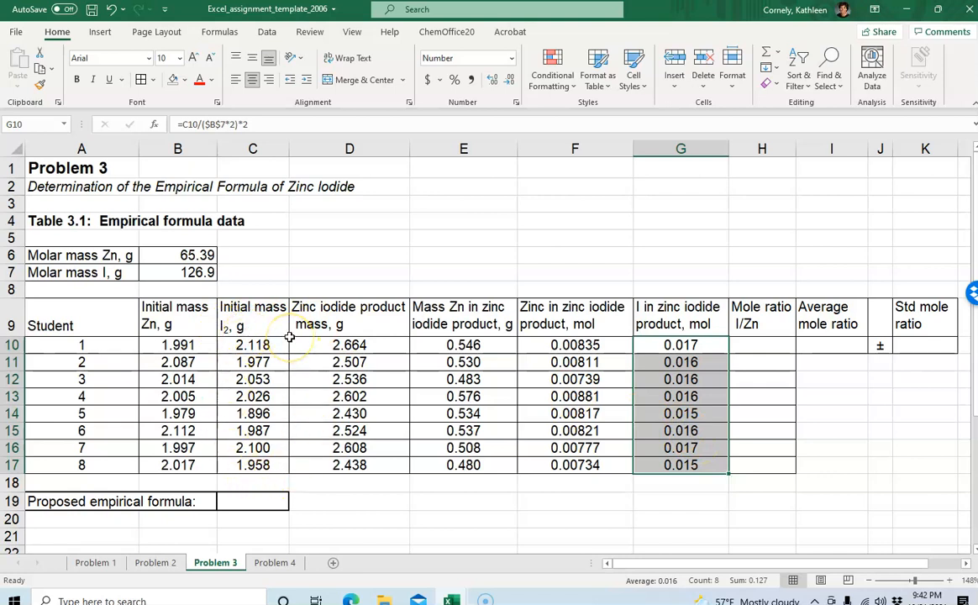
click(491, 83)
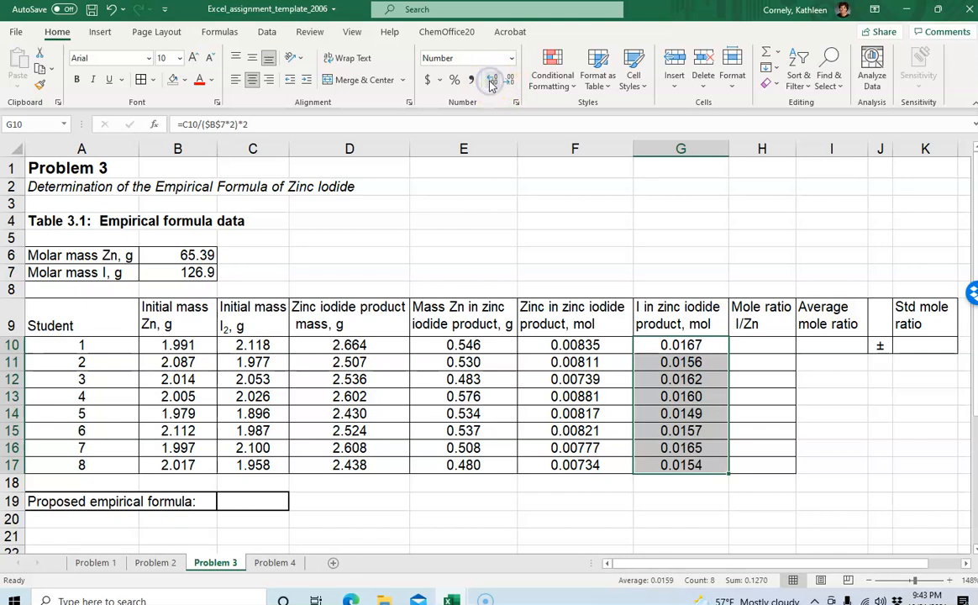
click(492, 82)
Enter the iodine-to-zinc mole ratio formula =G10/F10 in H10
click(754, 414)
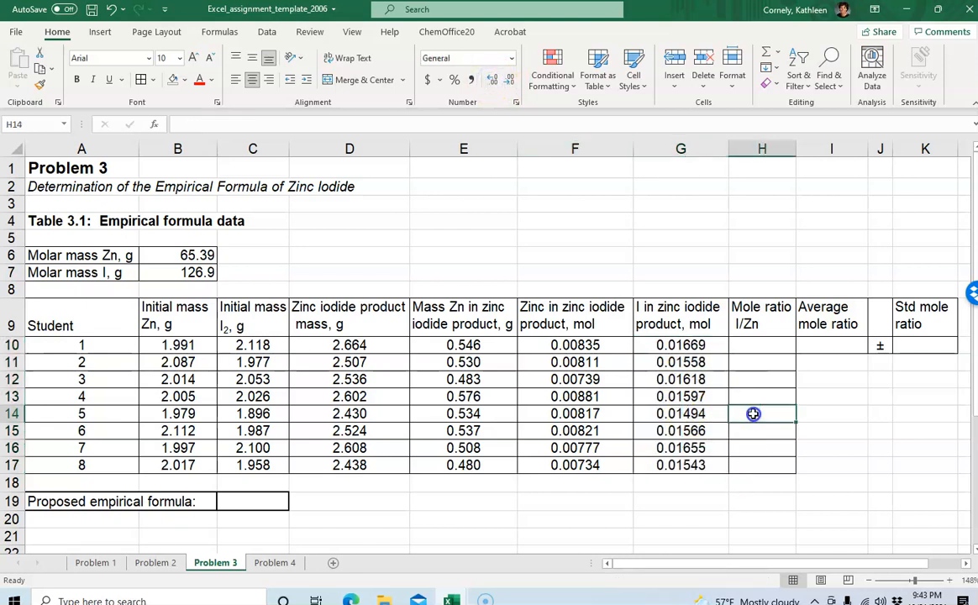
click(757, 343)
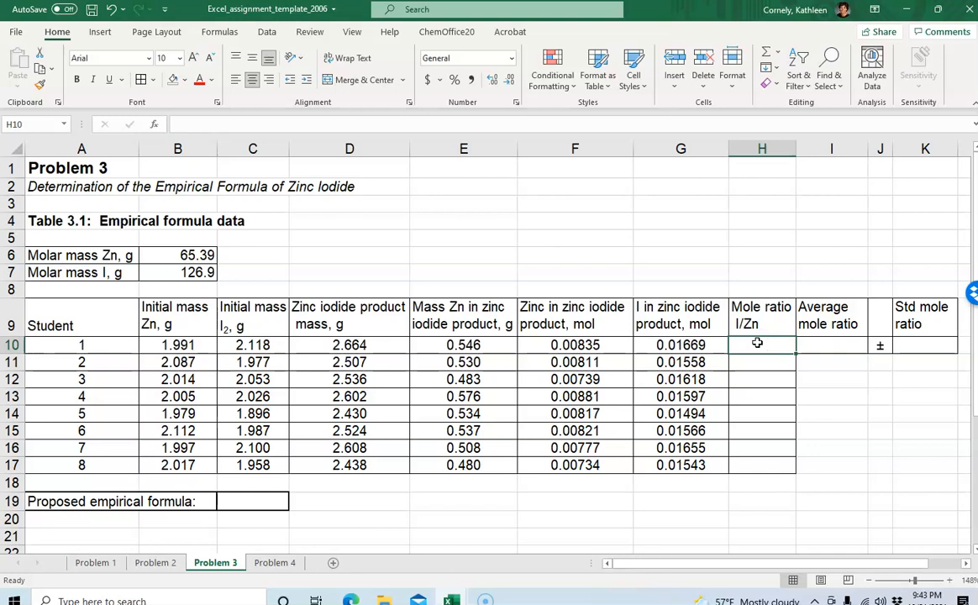
text(=)
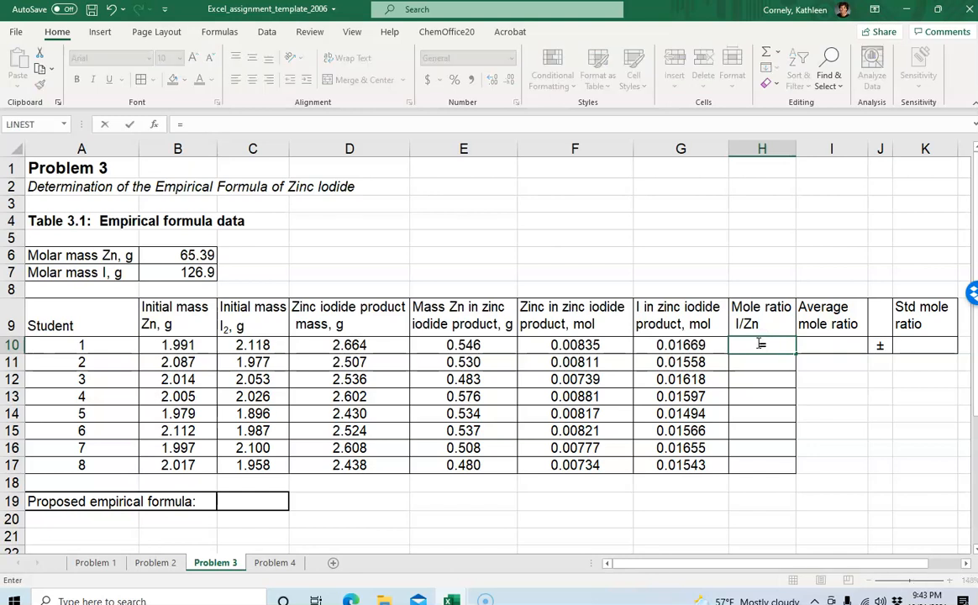
click(679, 344)
text(/)
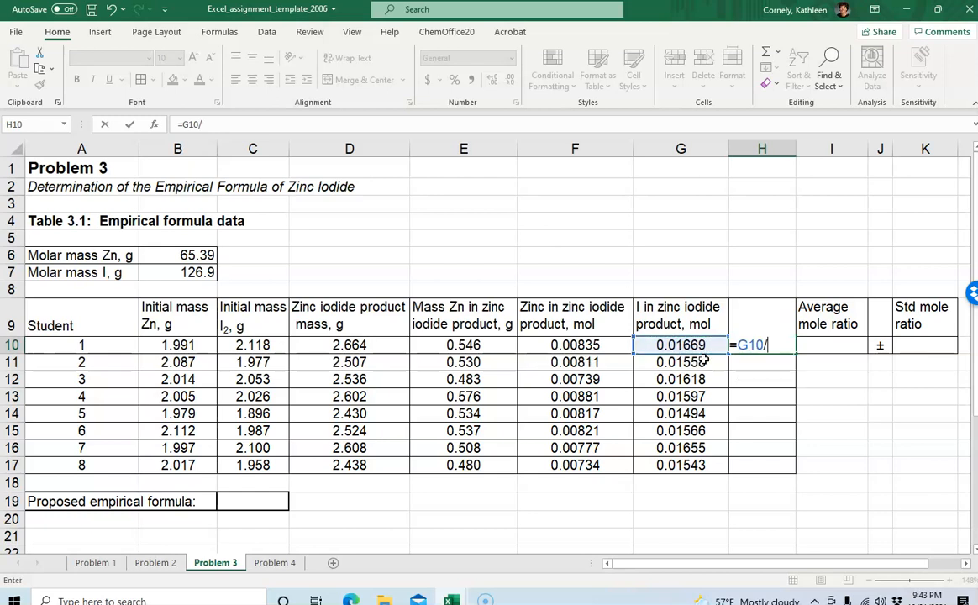
click(556, 345)
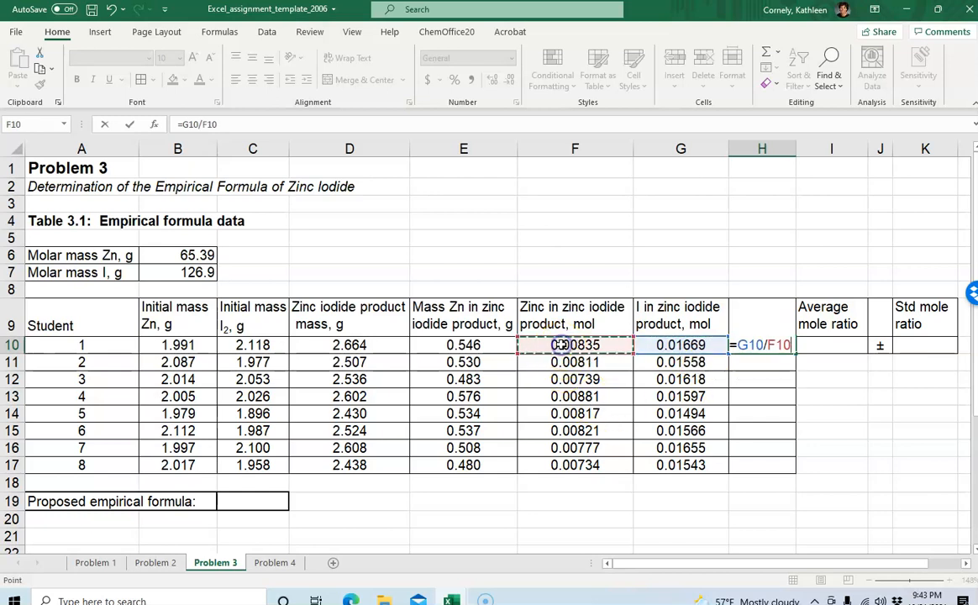
key(Return)
Re-enter the mole ratio formula =G10/F10 in H10
click(759, 427)
click(749, 350)
text(=)
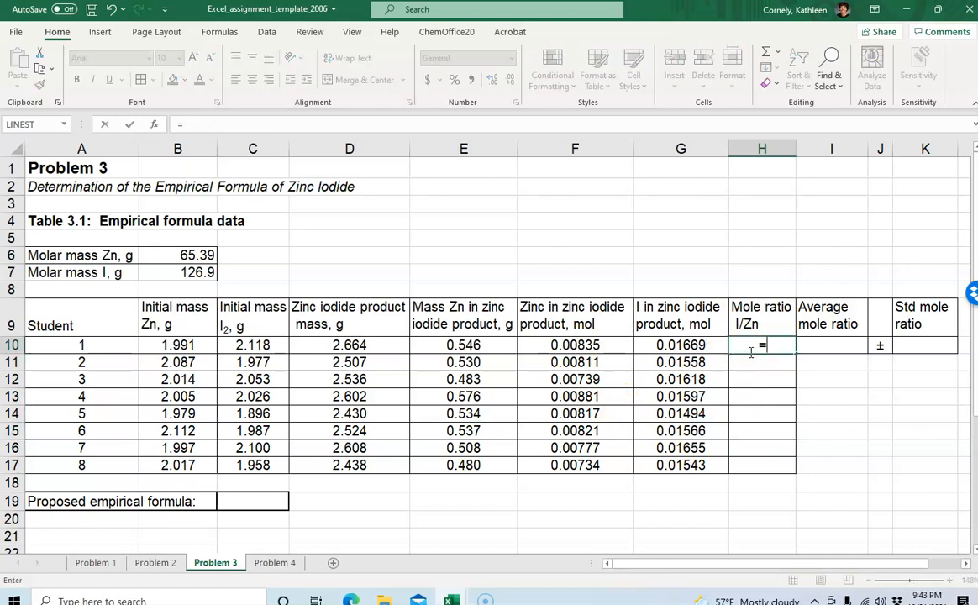
click(683, 345)
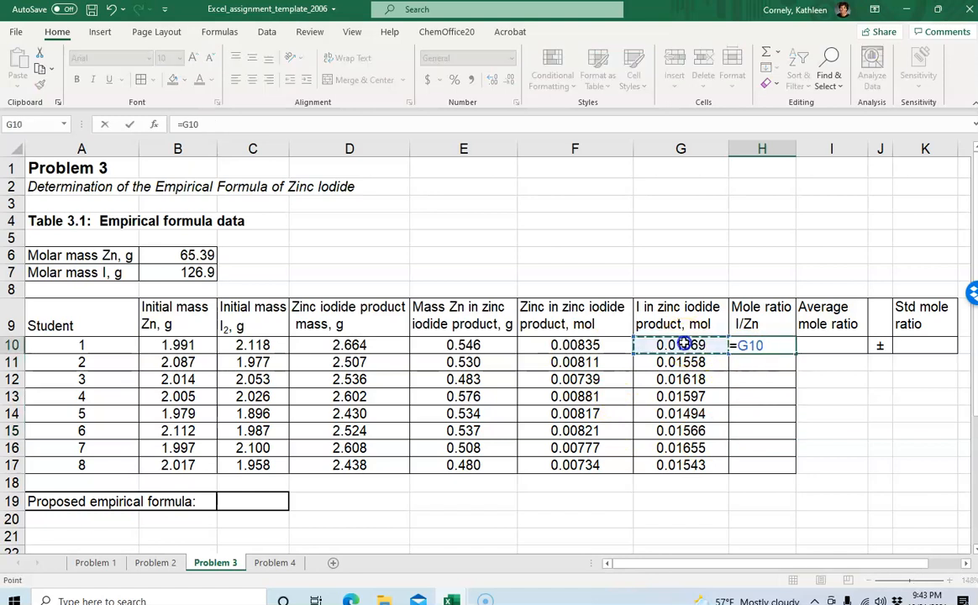
text(/)
click(587, 344)
key(Return)
Copy the H10 mole ratio formula down through H11:H17
click(765, 359)
click(763, 346)
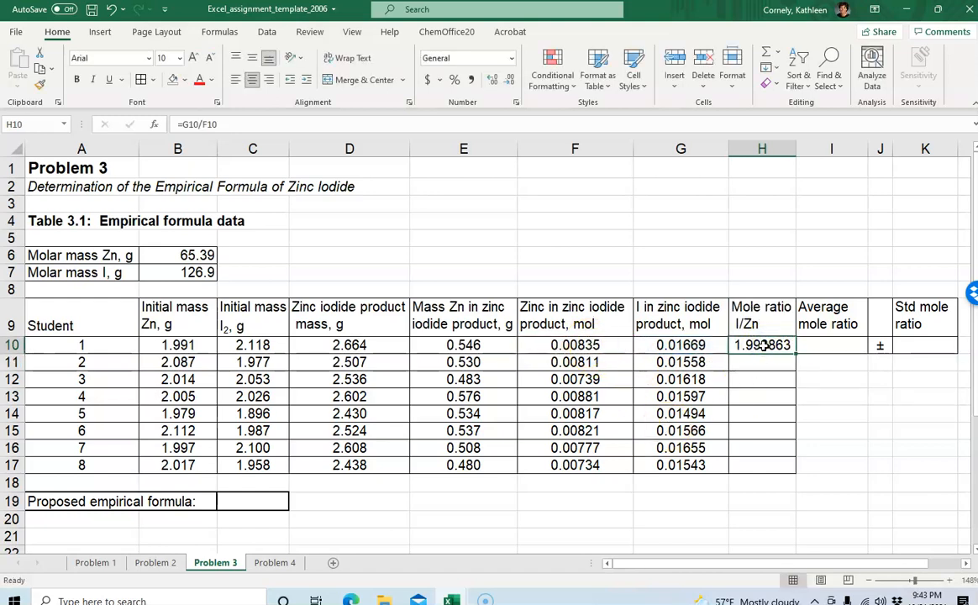
key(ctrl+c)
drag(755, 362, 747, 460)
key(ctrl+v)
click(832, 432)
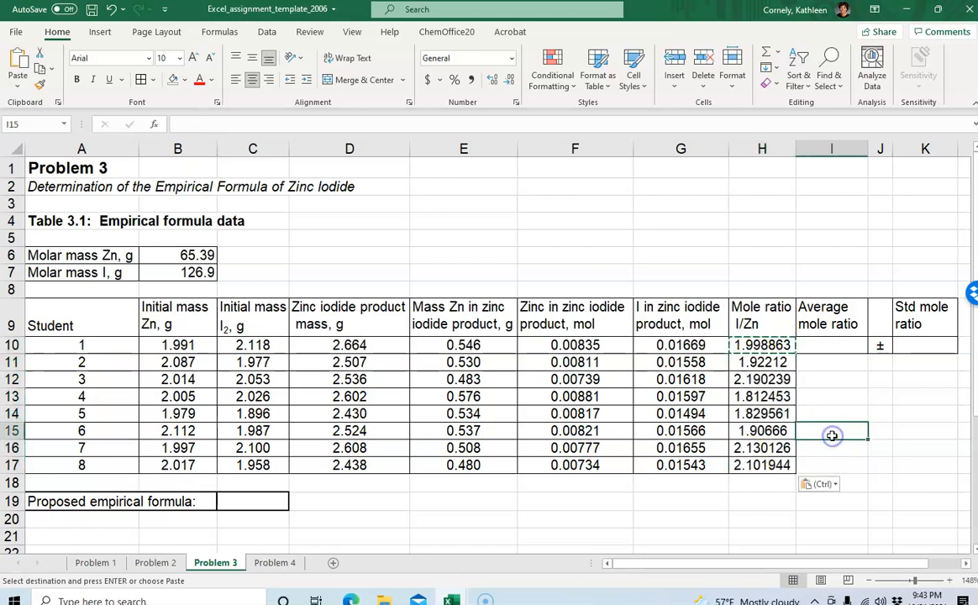
Show the mole ratios in H10:H17 with two decimal places
click(574, 344)
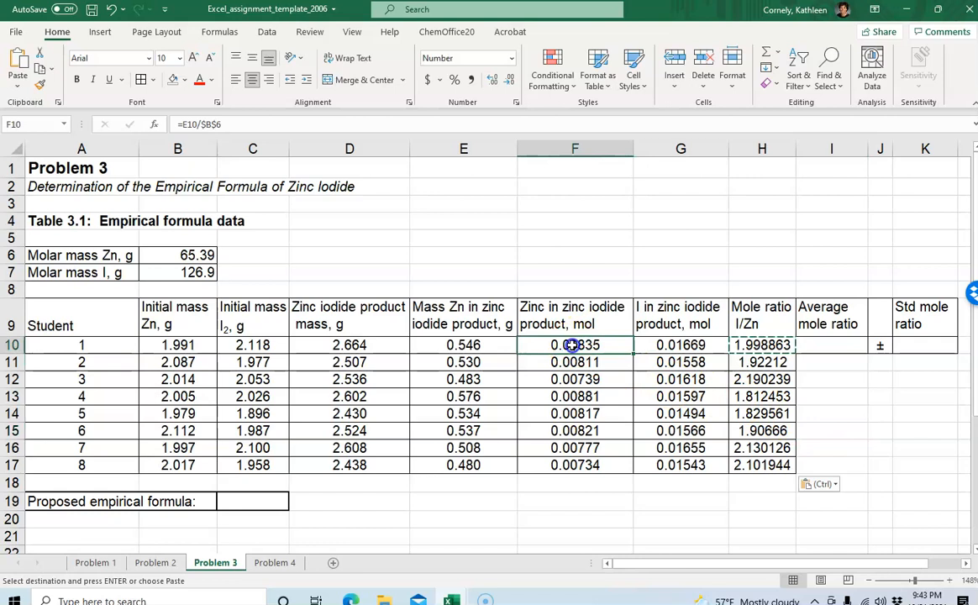
click(748, 345)
drag(749, 344, 754, 465)
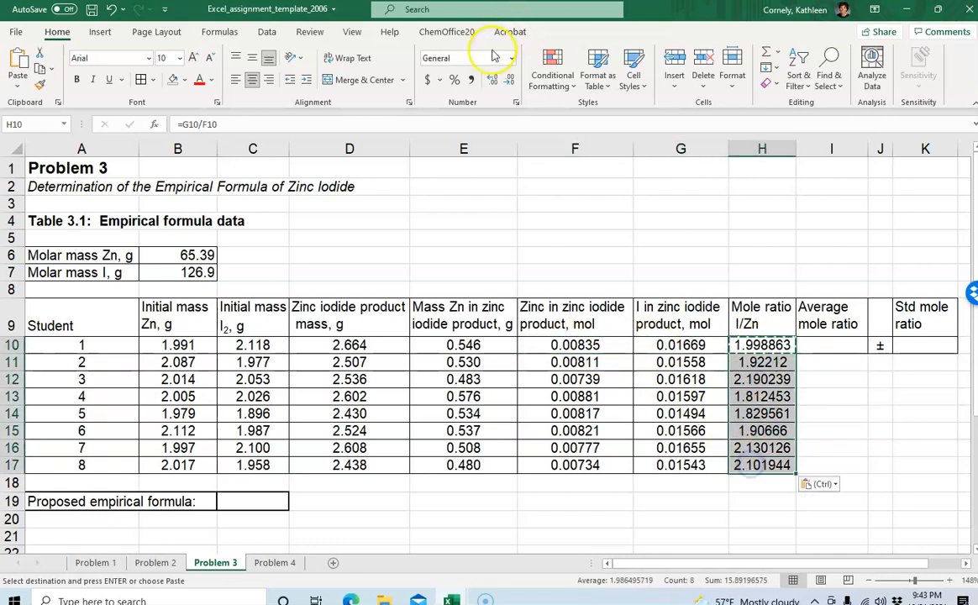
click(488, 79)
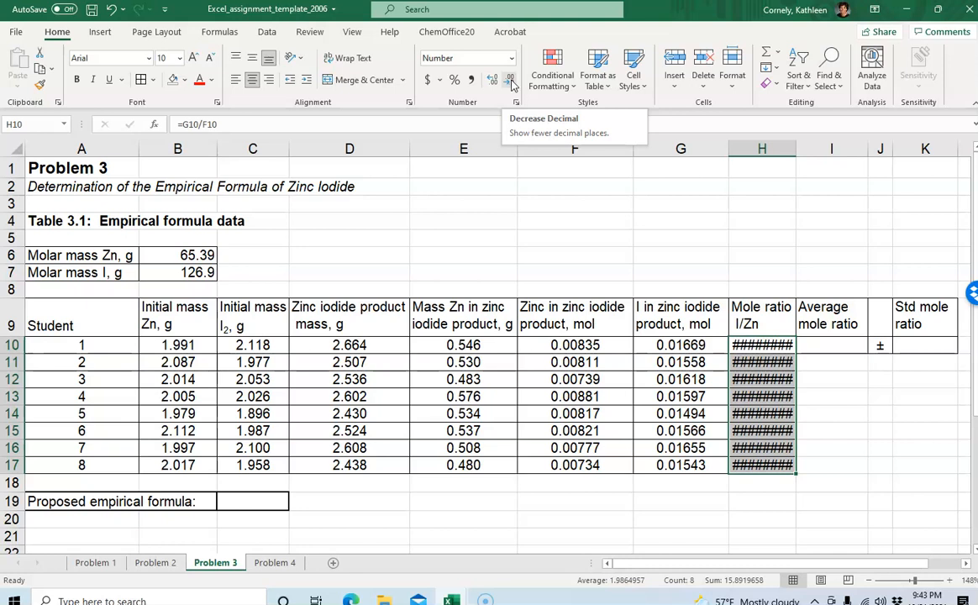
click(511, 81)
click(511, 81)
click(511, 80)
click(511, 80)
click(511, 80)
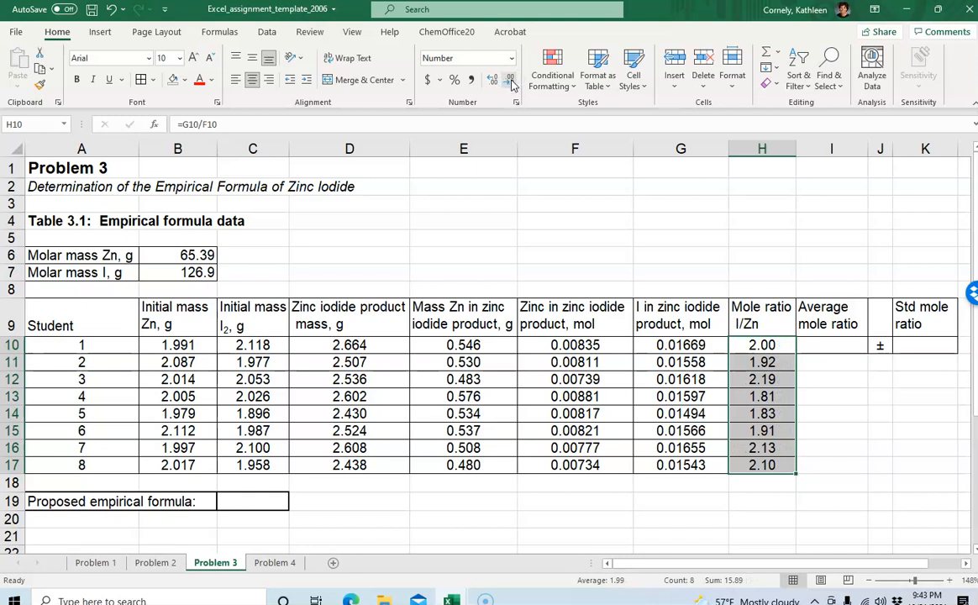
click(765, 376)
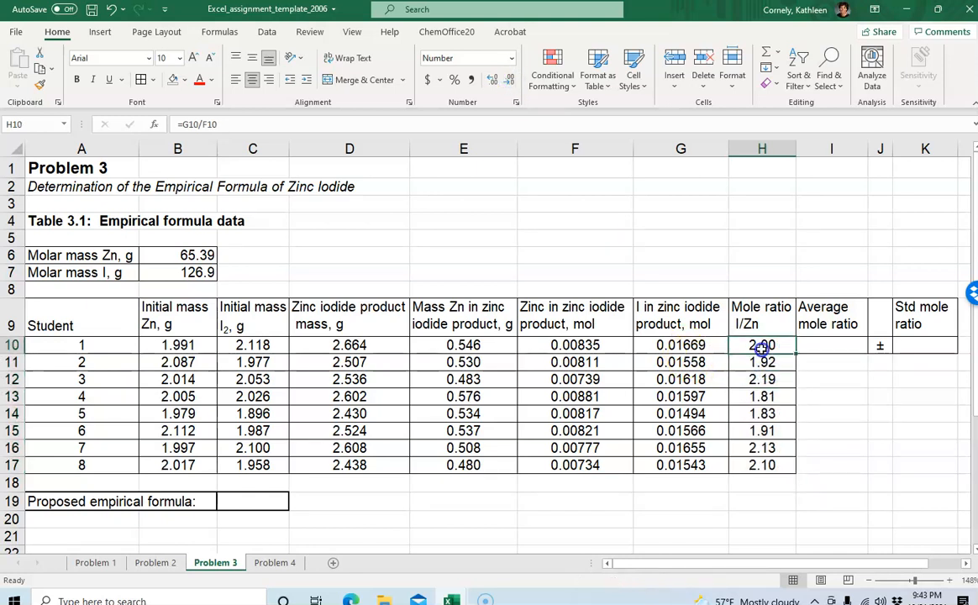
Enter =AVERAGE(H10:H17) in I10 to average the mole ratios
click(831, 346)
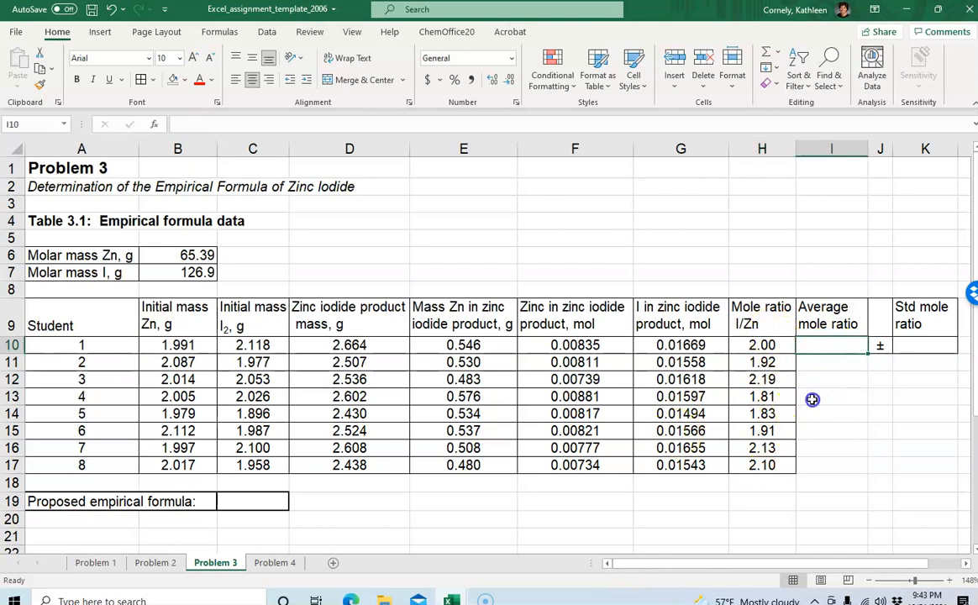
click(818, 345)
text(=average)
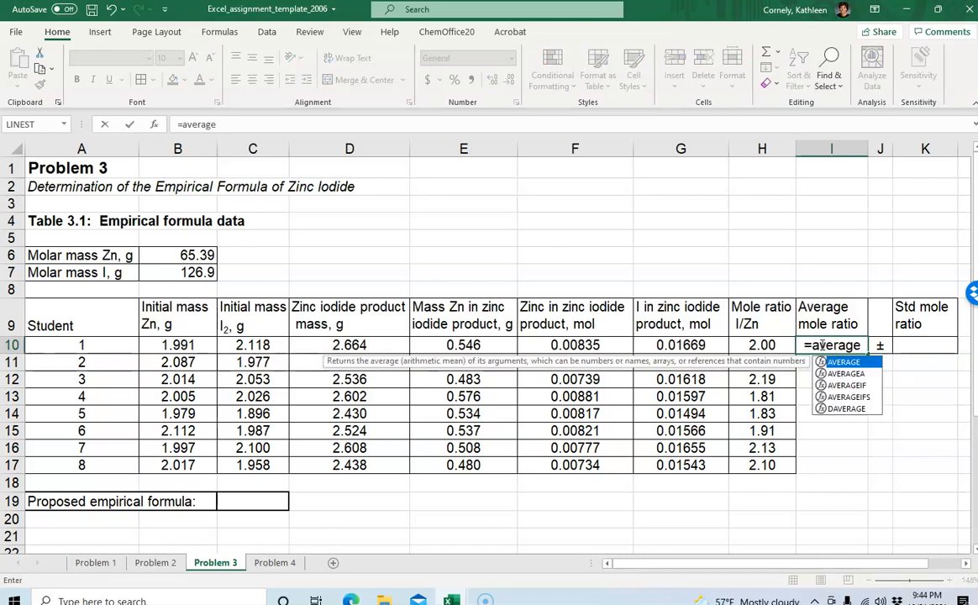
text(()
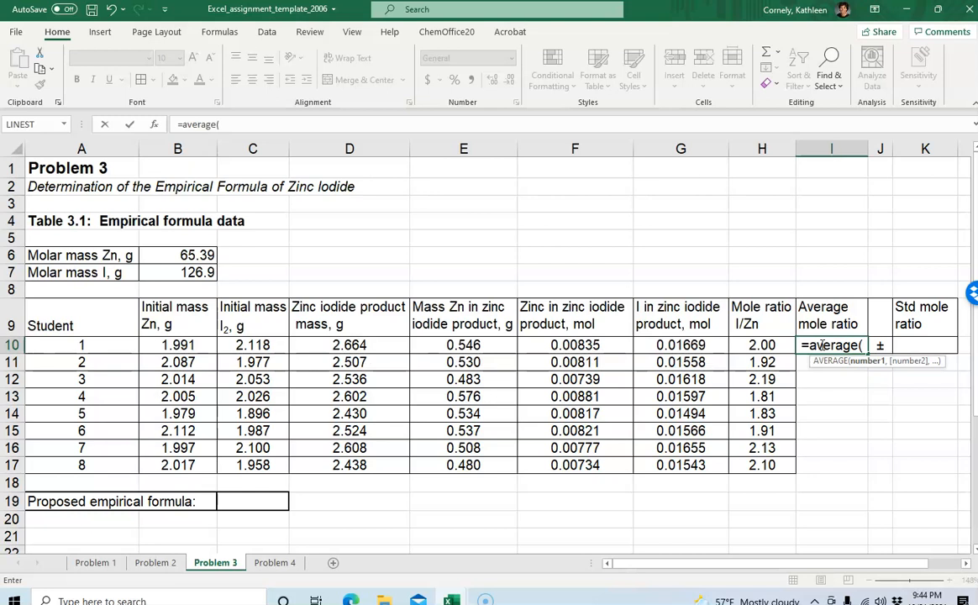
drag(761, 344, 758, 462)
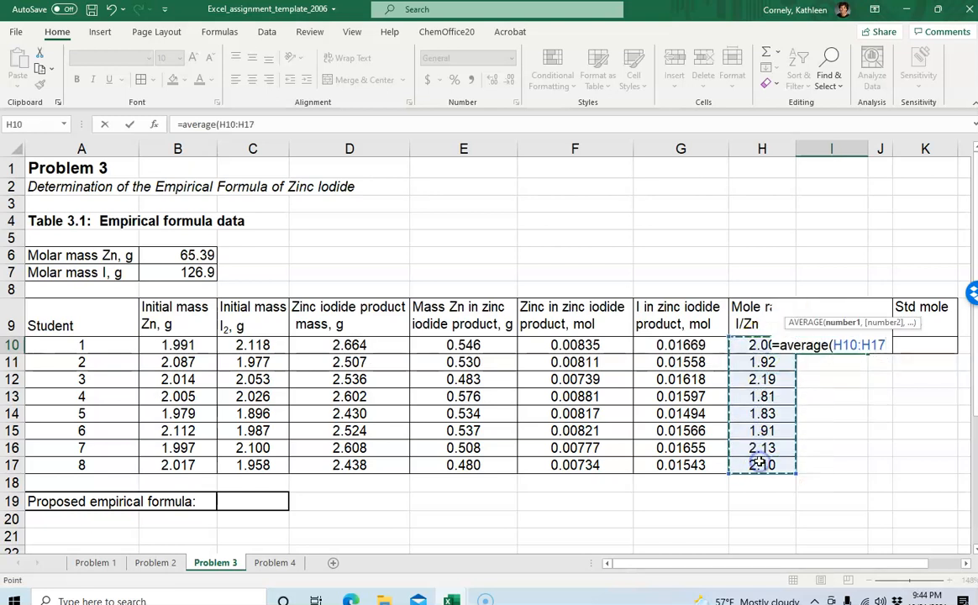
text())
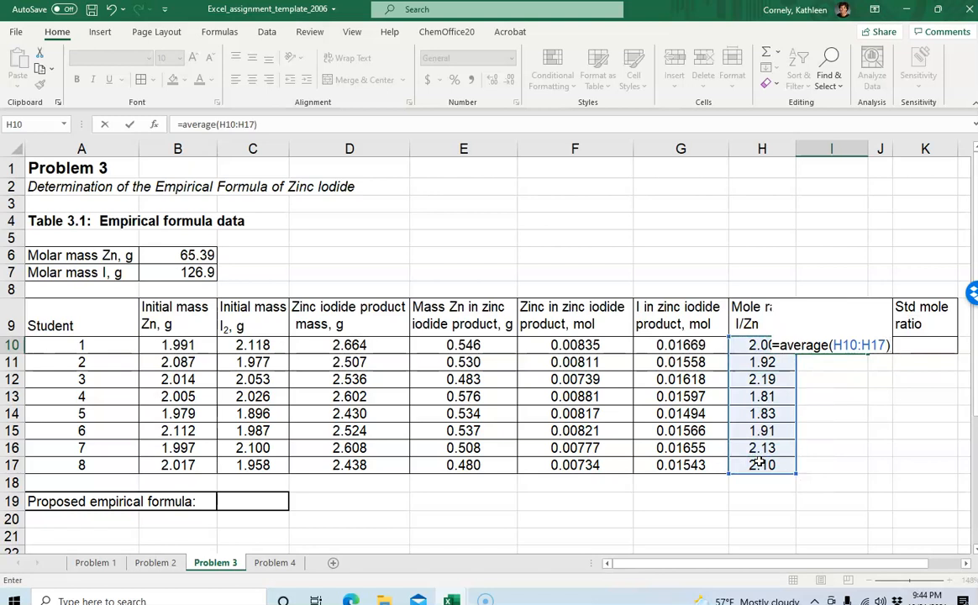
key(Return)
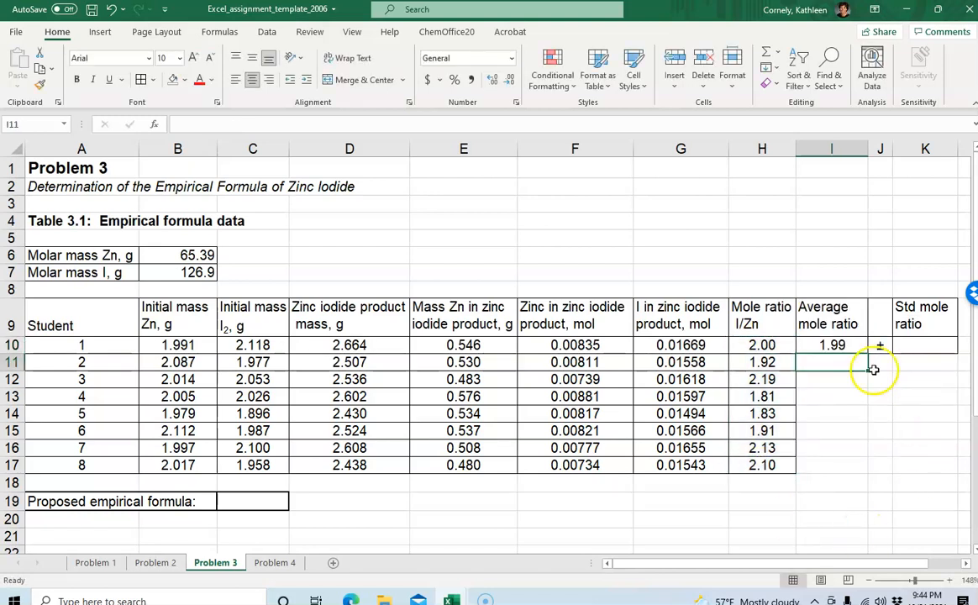
click(839, 345)
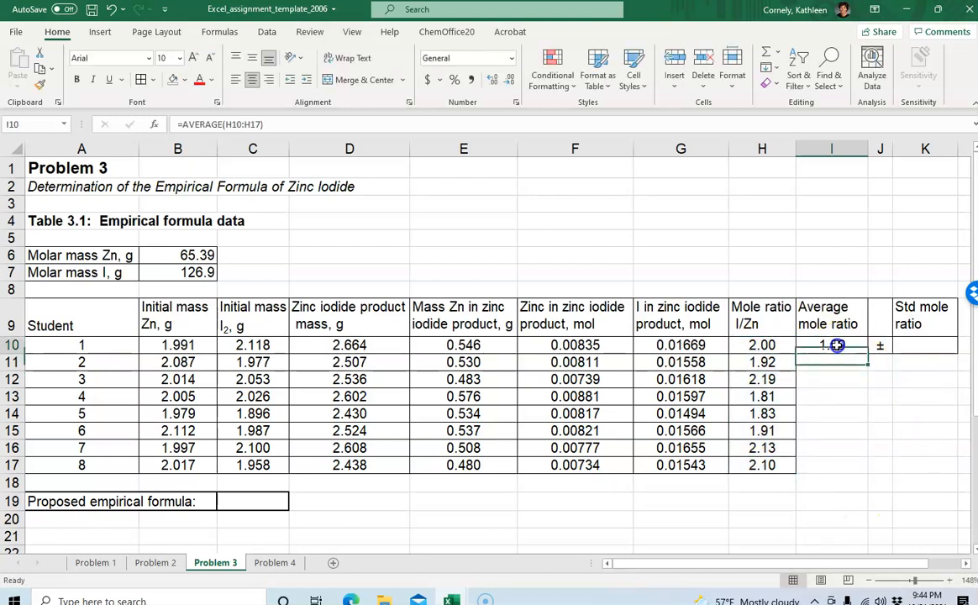
click(494, 80)
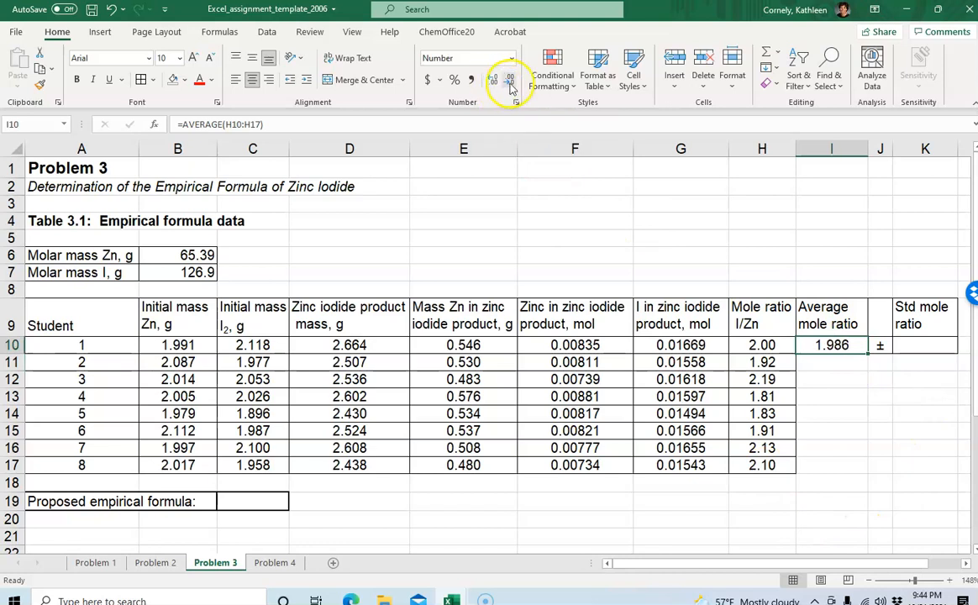
click(509, 81)
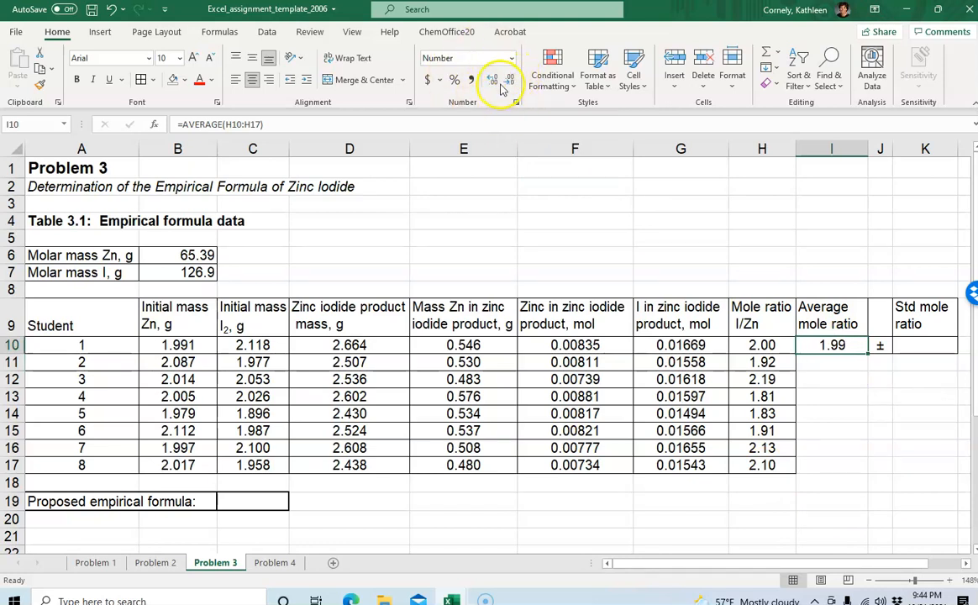
click(843, 380)
click(834, 350)
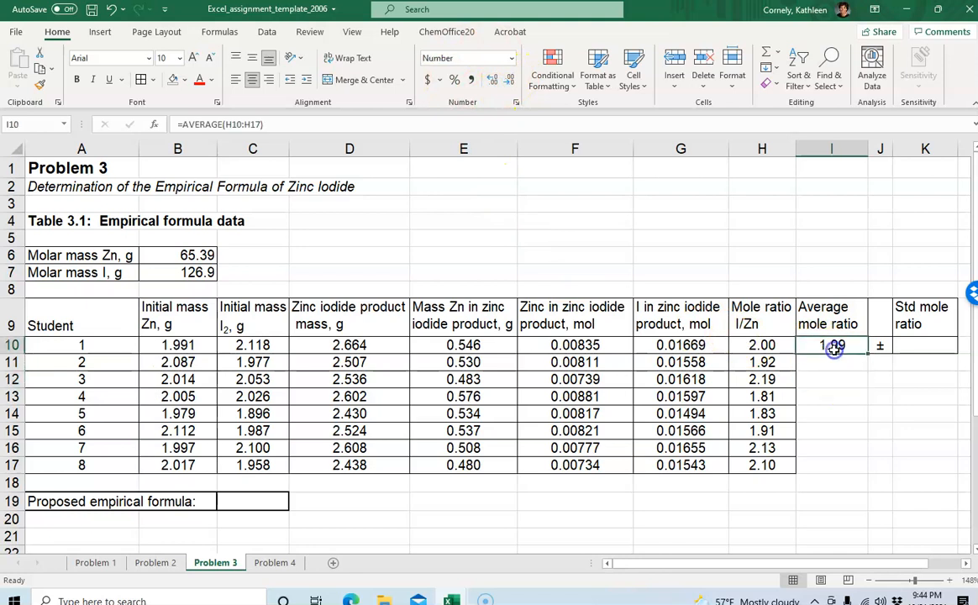
Enter =STDEV.S(H10:H17) in K10 for the standard deviation of the mole ratios
click(913, 346)
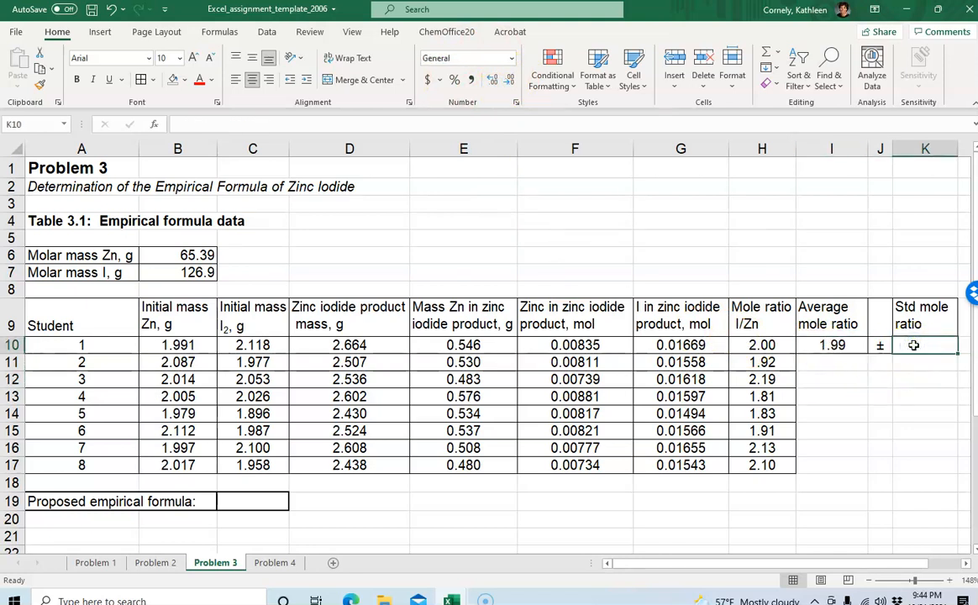
text(=stde)
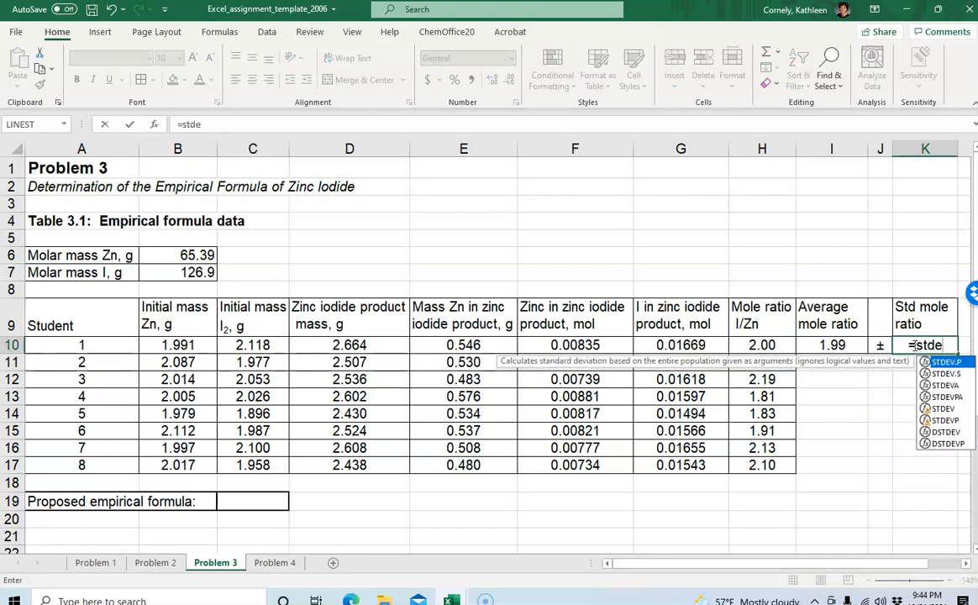
click(947, 374)
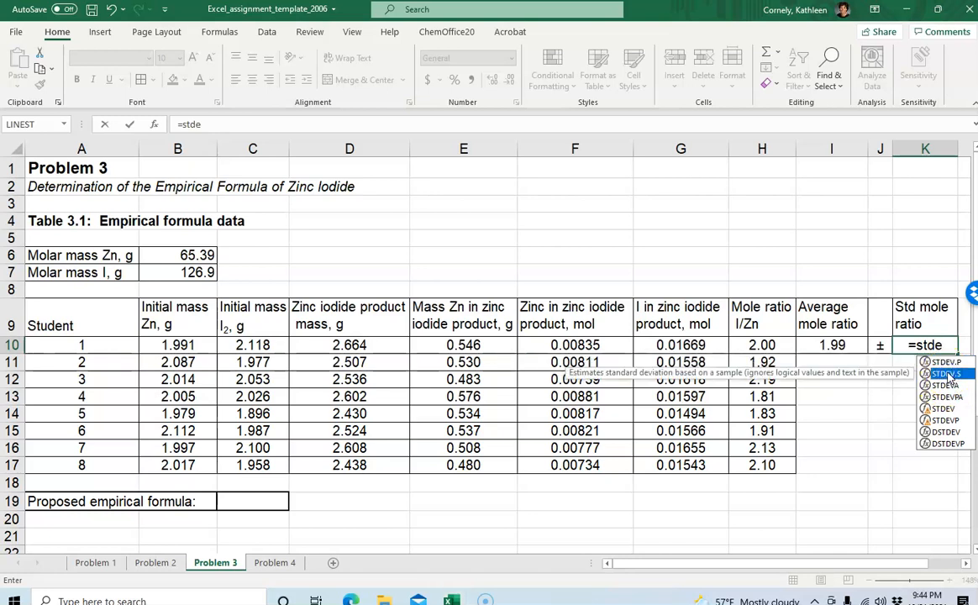
text(v)
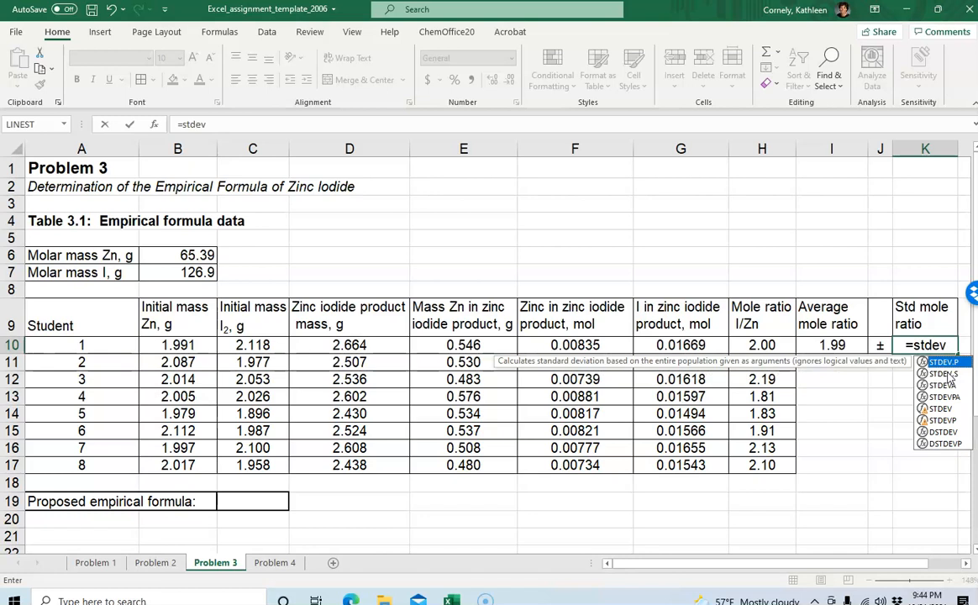
text(.s()
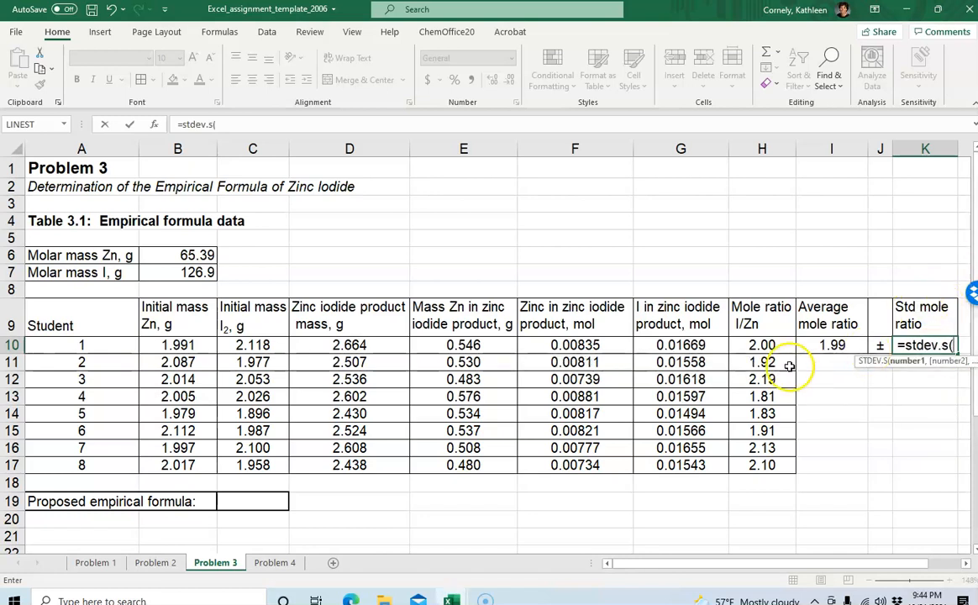
drag(763, 344, 757, 466)
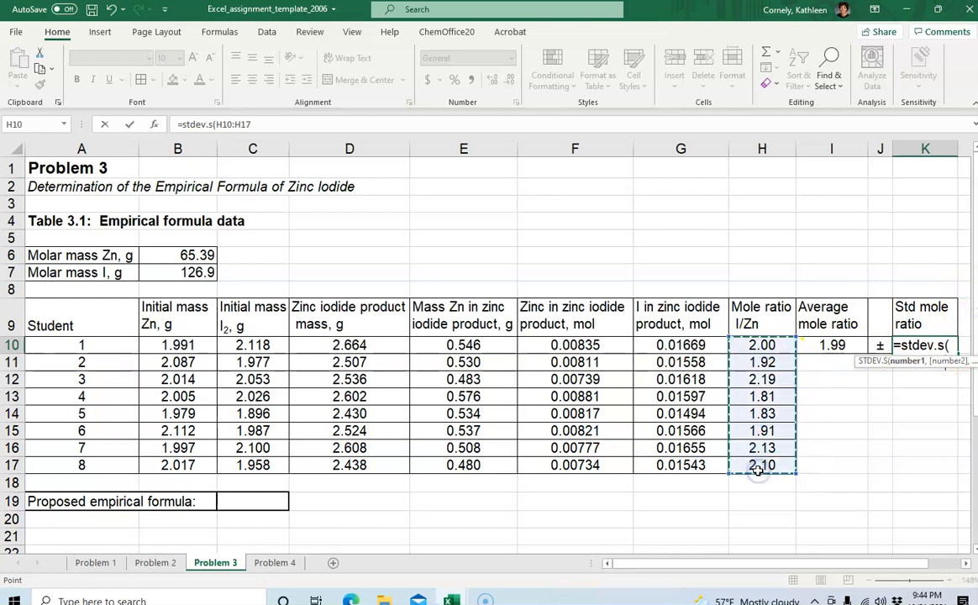
text())
key(Return)
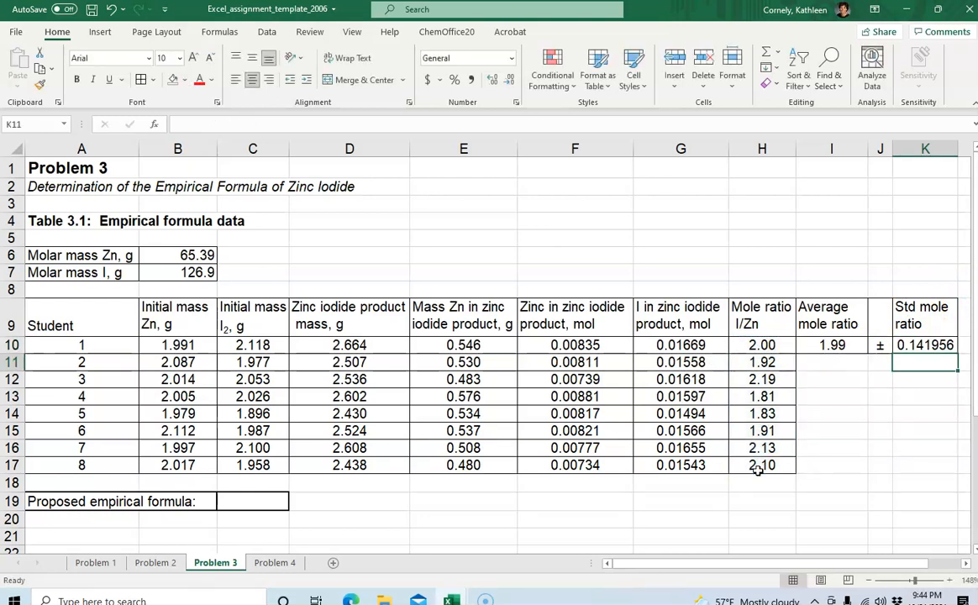
Show the standard deviation in K10 with two decimal places
click(915, 345)
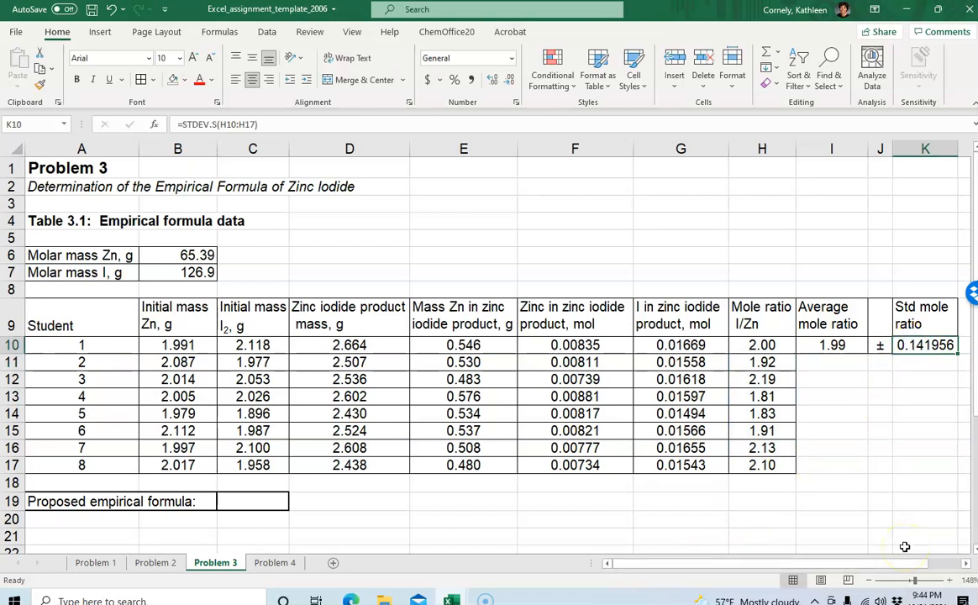
click(932, 392)
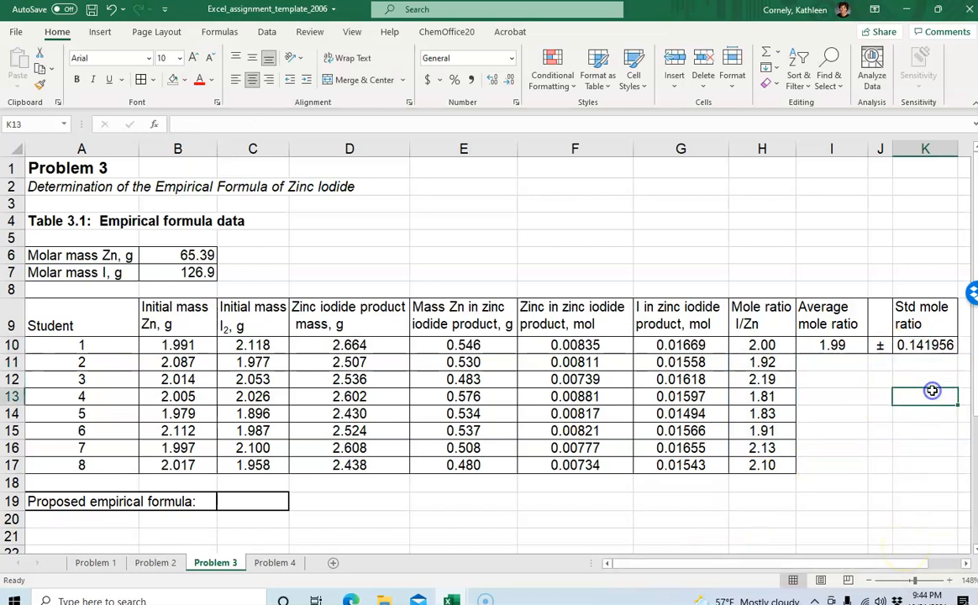
click(926, 345)
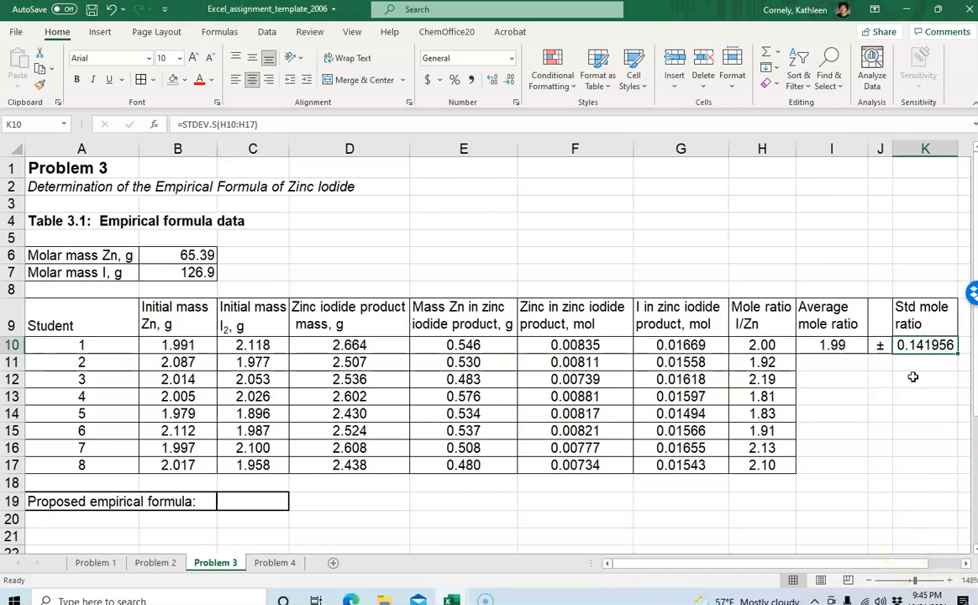
click(510, 80)
click(510, 80)
click(510, 79)
click(510, 80)
click(830, 413)
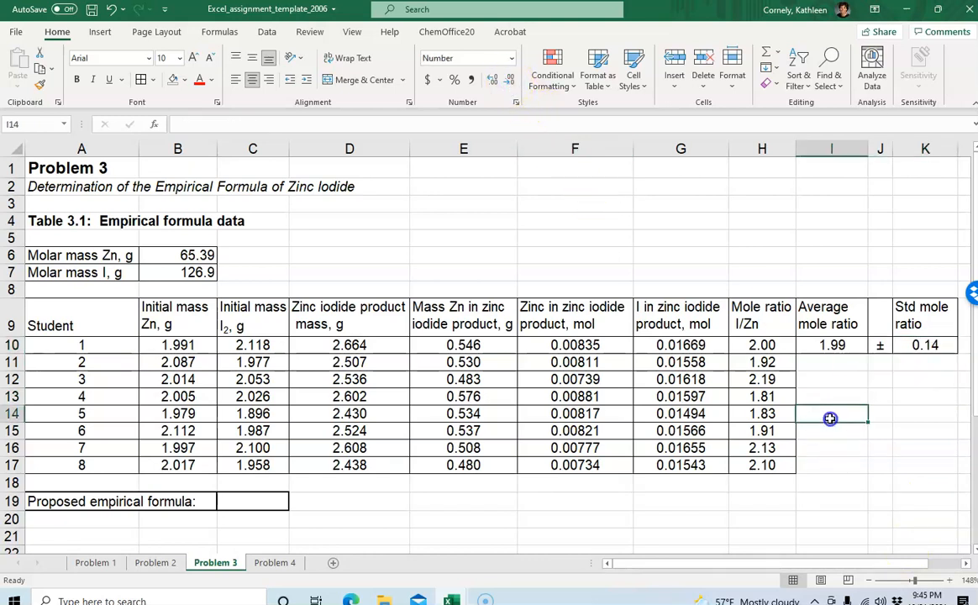
Show the standard deviation in K10 with one decimal place
click(902, 348)
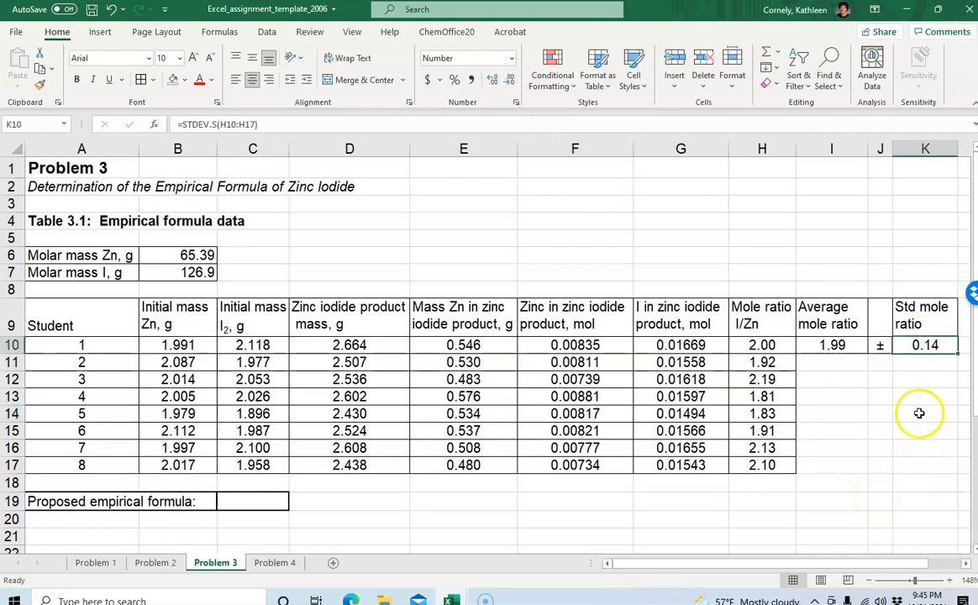
click(509, 80)
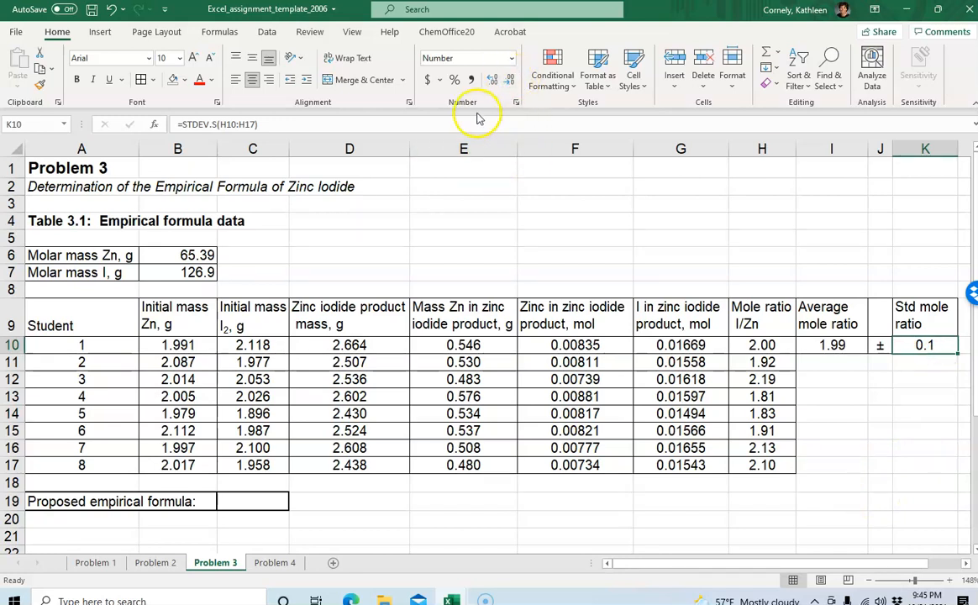
click(495, 82)
click(495, 82)
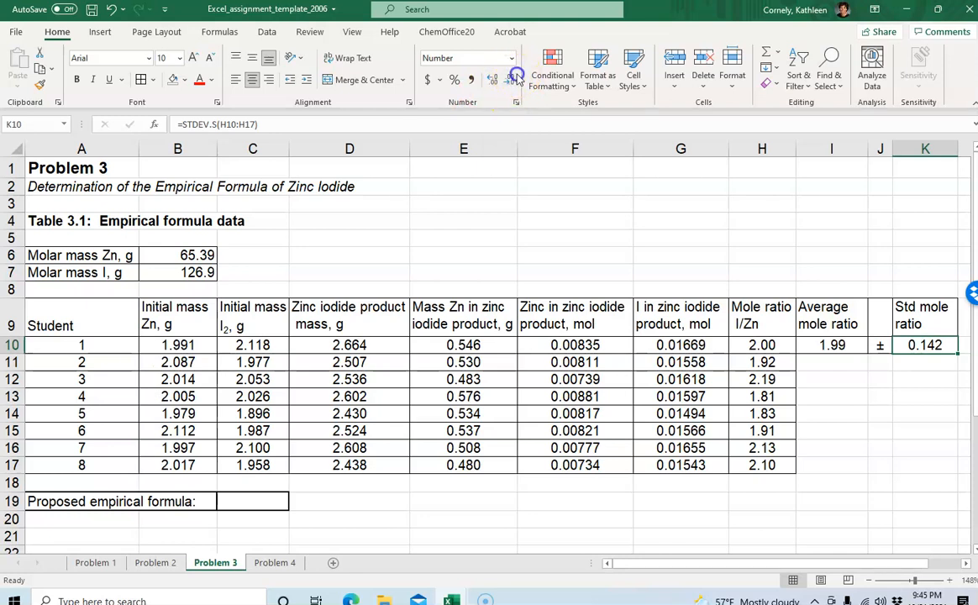
click(512, 79)
click(512, 79)
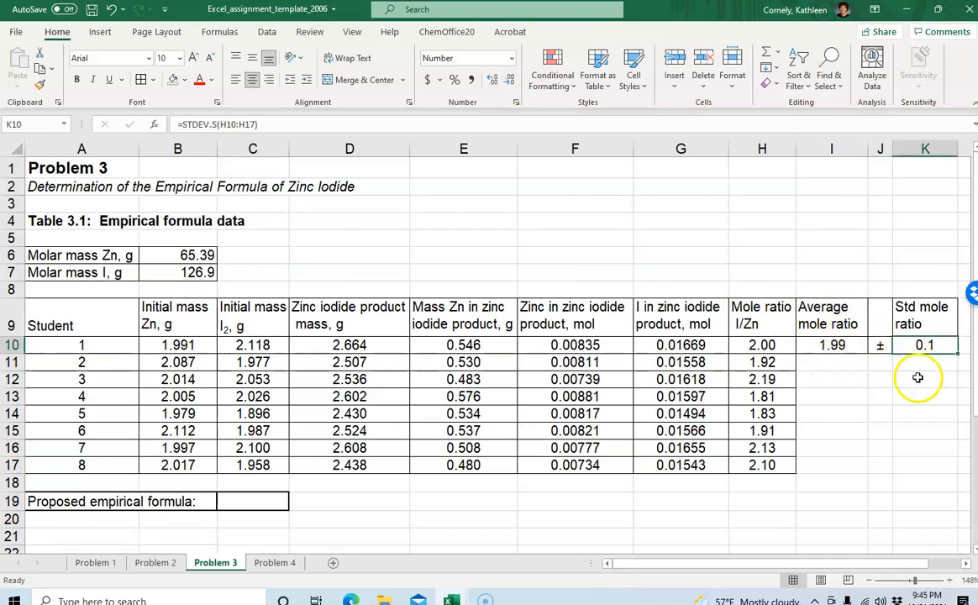
Show the average mole ratio in I10 with one decimal place
click(840, 347)
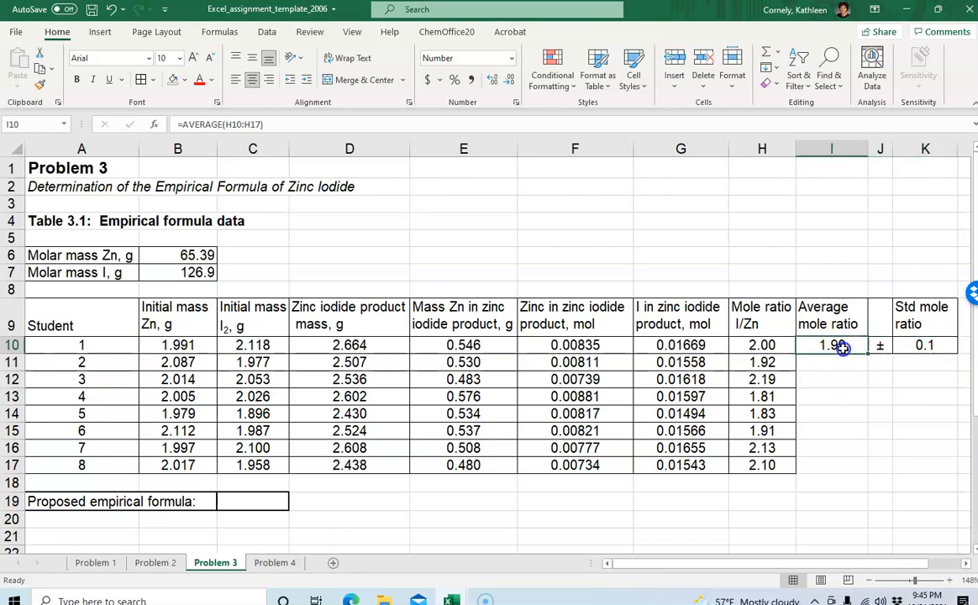
click(495, 84)
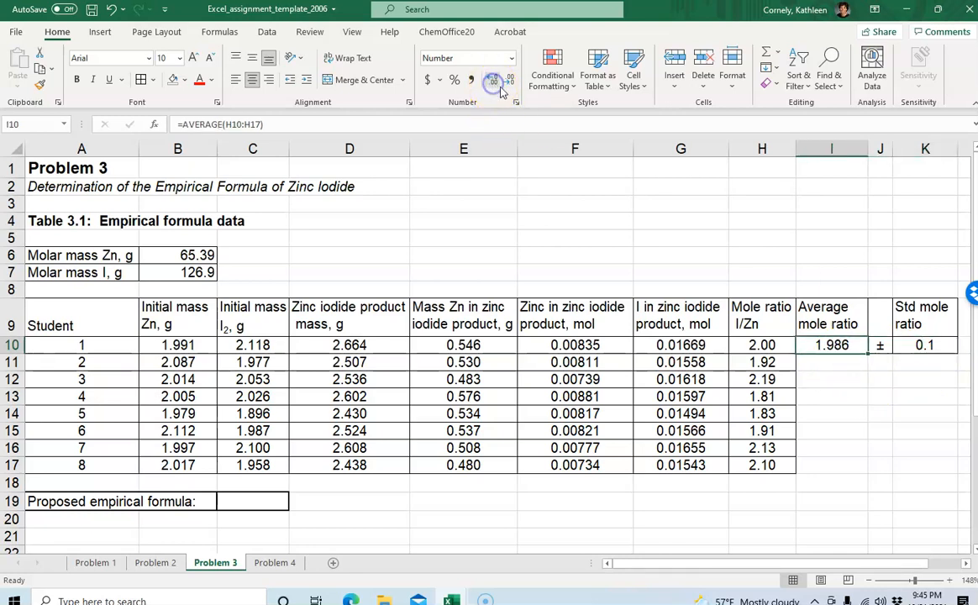
click(510, 82)
click(510, 83)
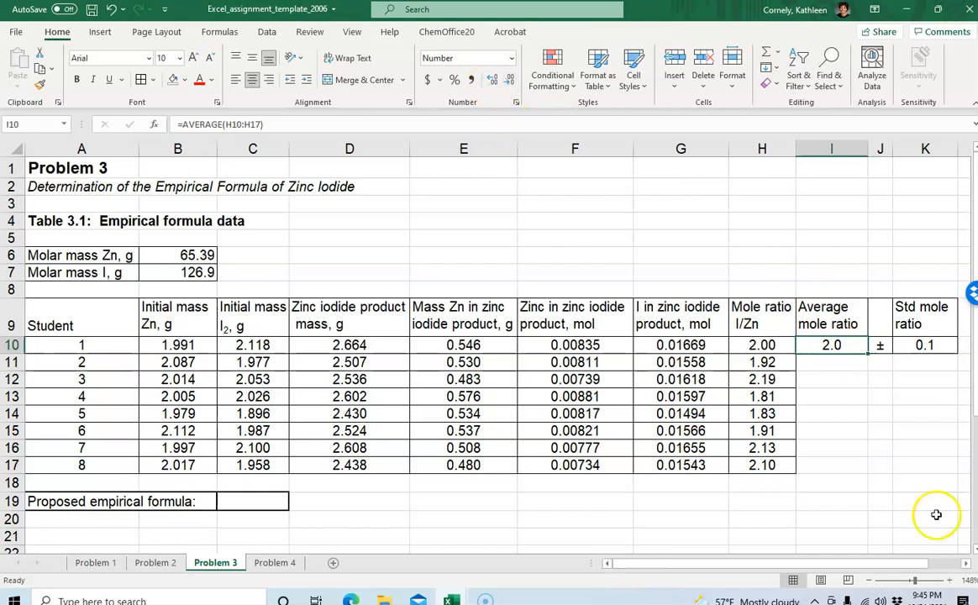
key(Down)
key(Down)
key(Down)
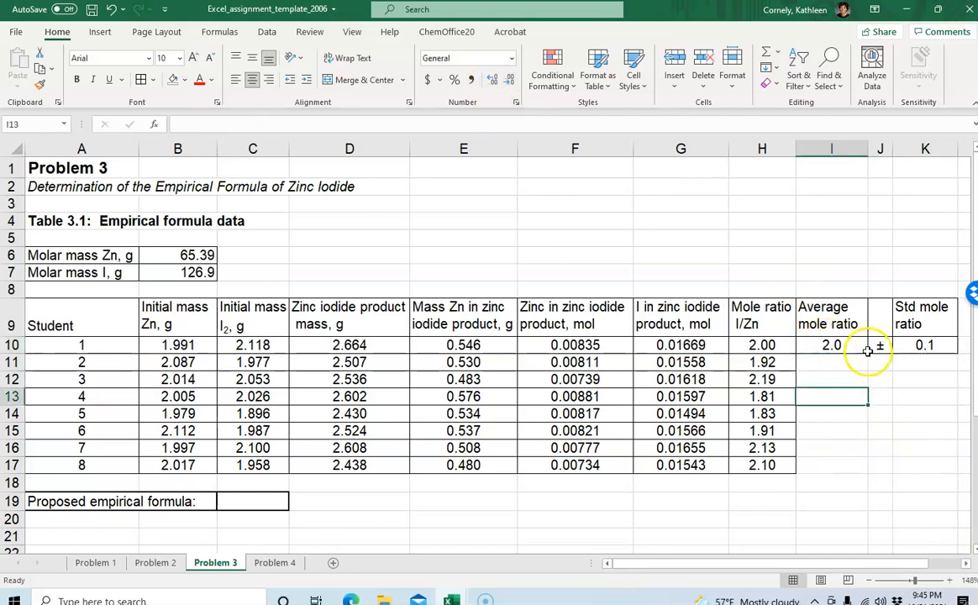
click(834, 345)
click(926, 346)
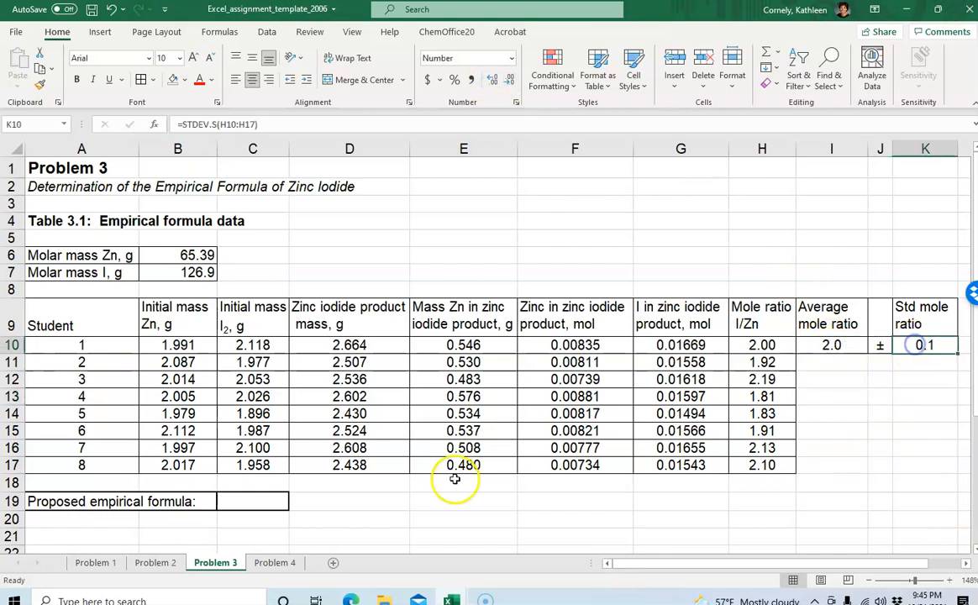
Enter ZnI2 in C19 as the proposed empirical formula
click(253, 498)
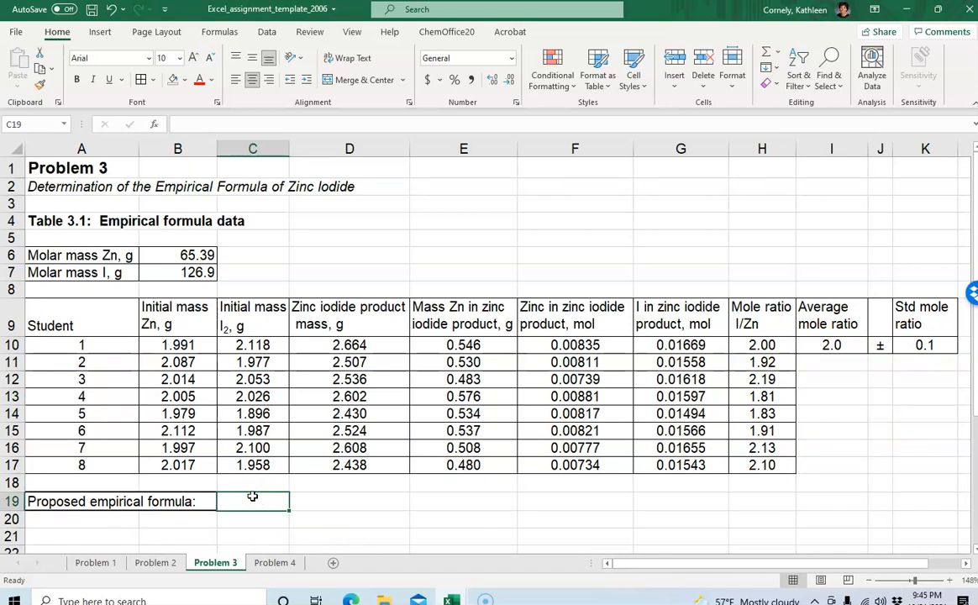
text(ZnI2)
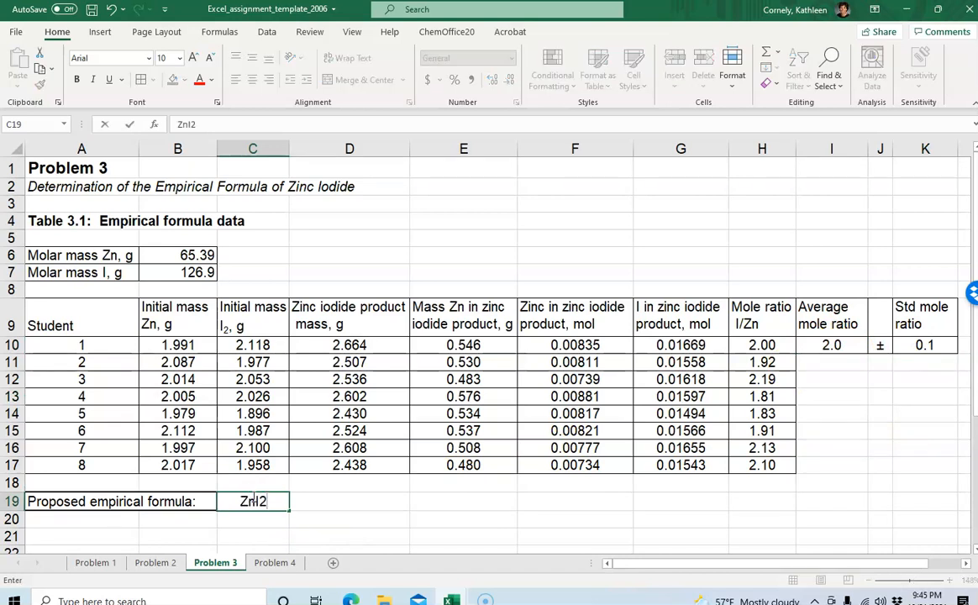
key(Return)
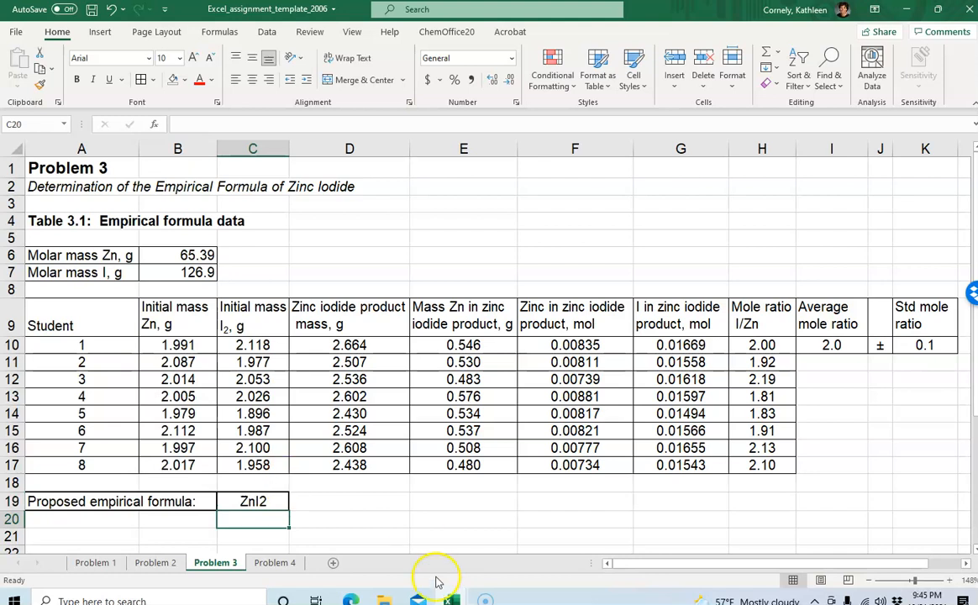
Format the 2 in the ZnI2 formula in C19 as subscript
click(273, 499)
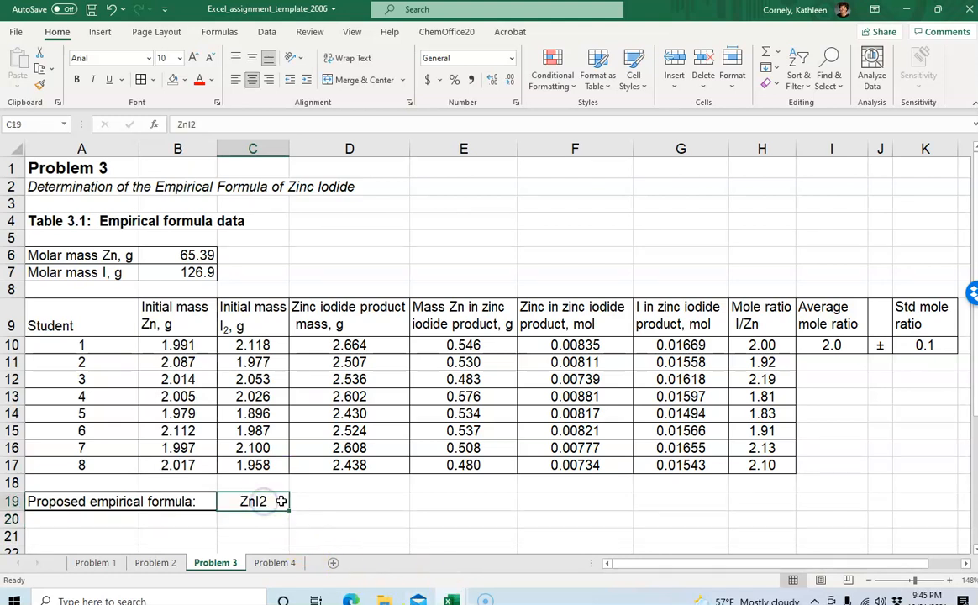
click(267, 518)
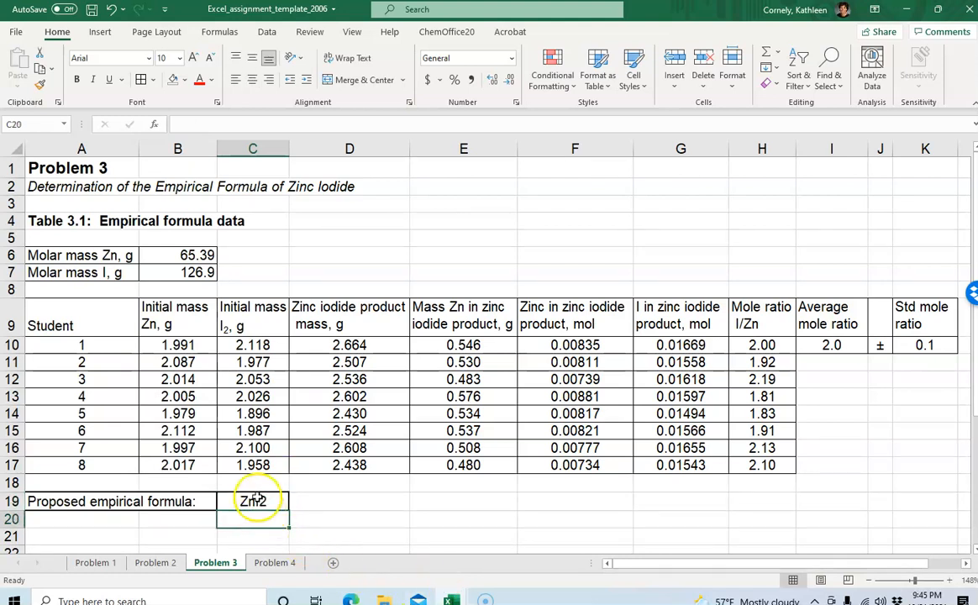
click(257, 499)
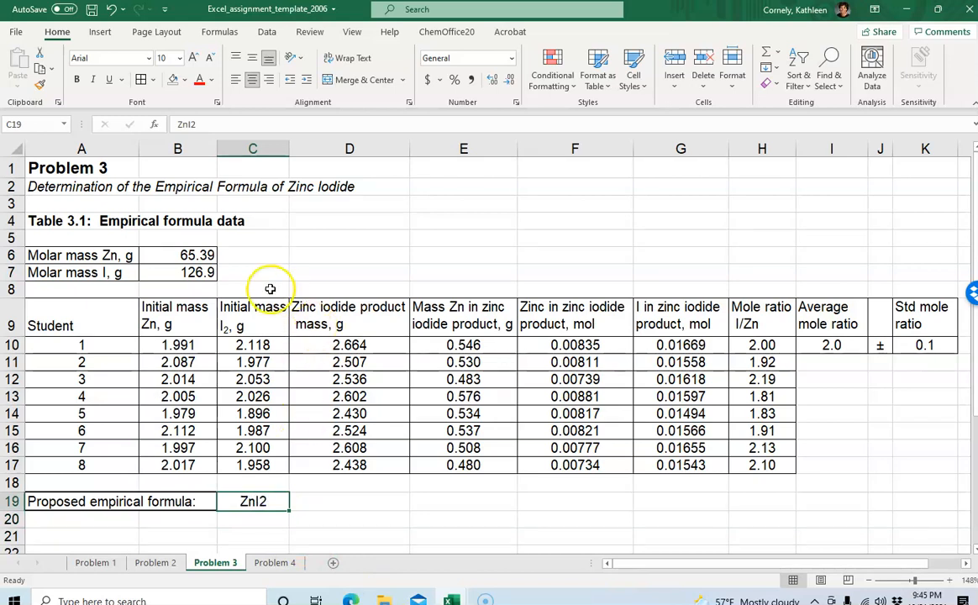
click(194, 123)
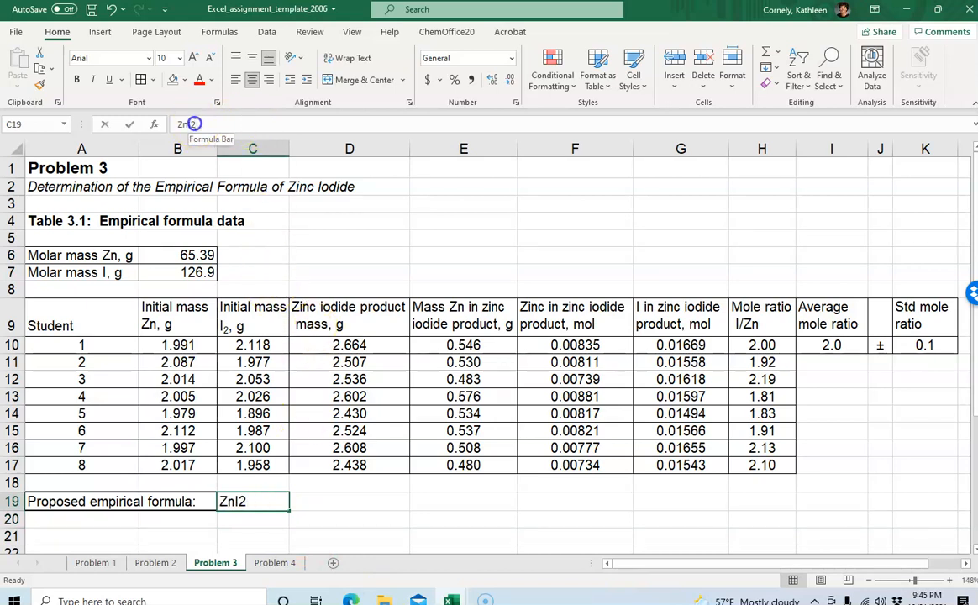
drag(192, 124, 199, 123)
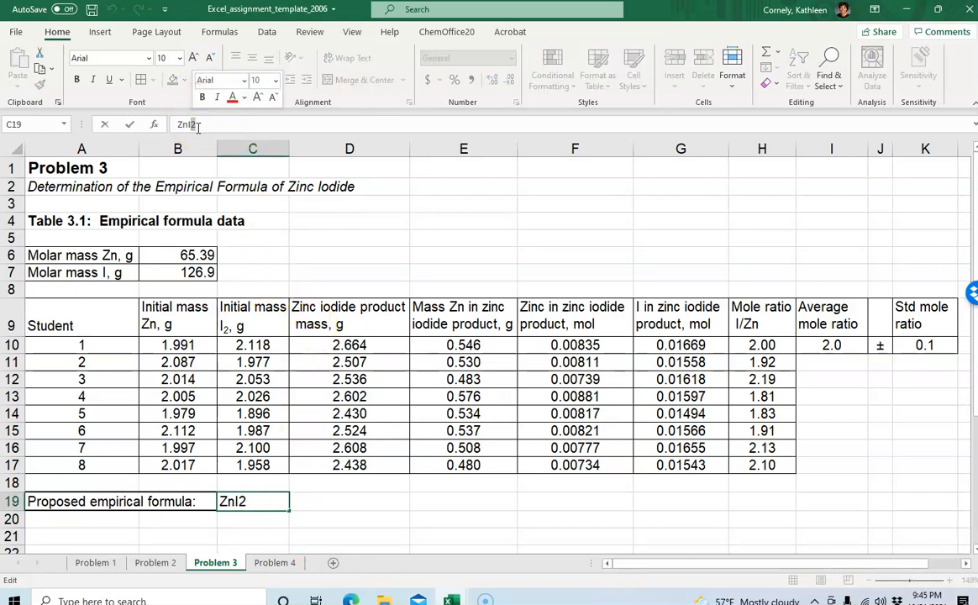
right_click(193, 125)
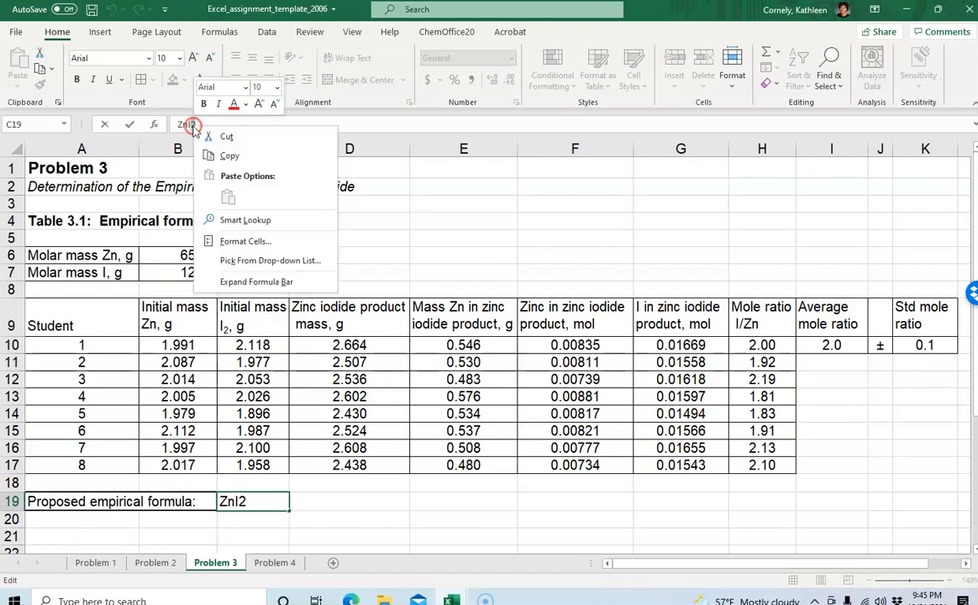
click(248, 242)
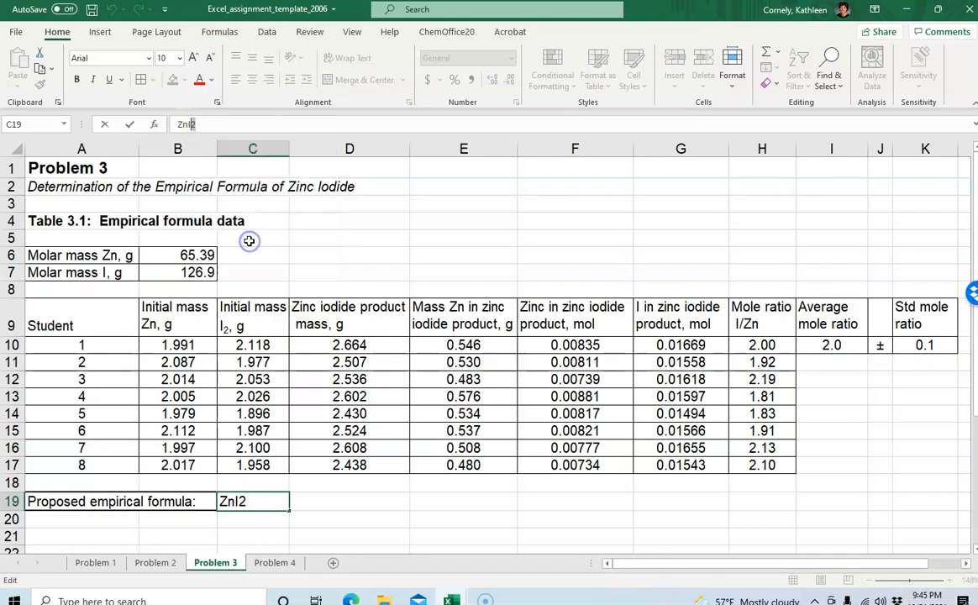
click(88, 268)
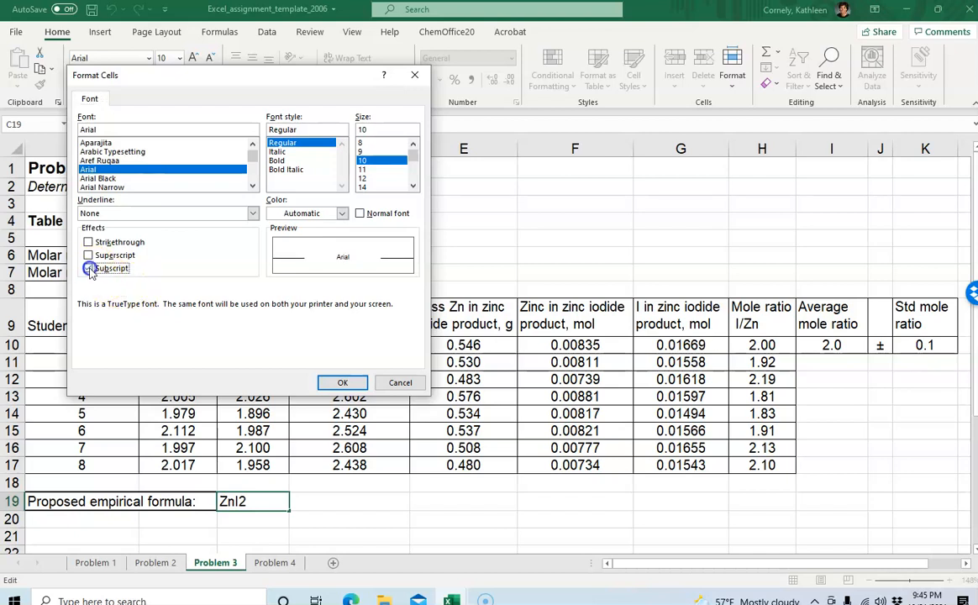
click(342, 383)
click(414, 505)
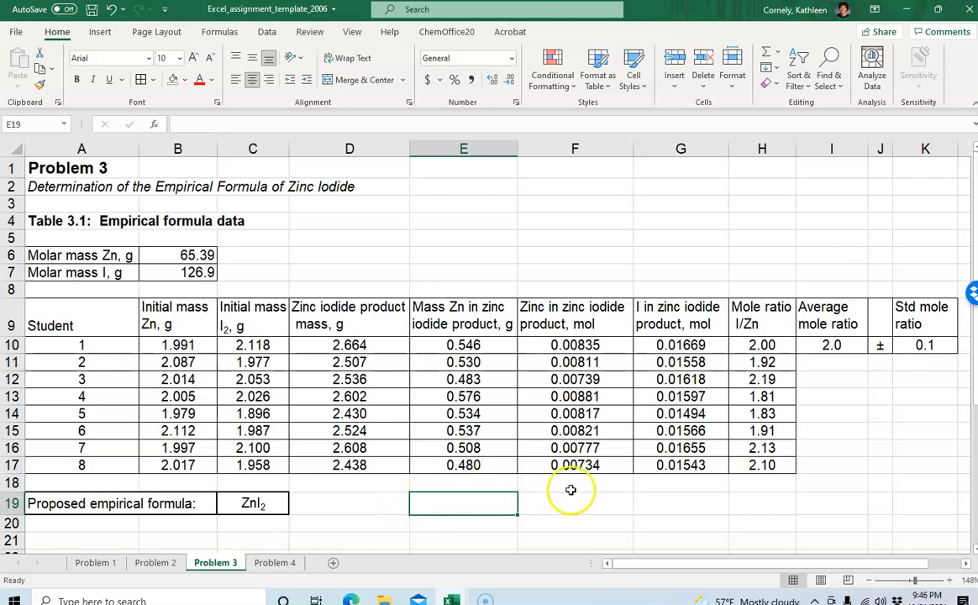
click(382, 500)
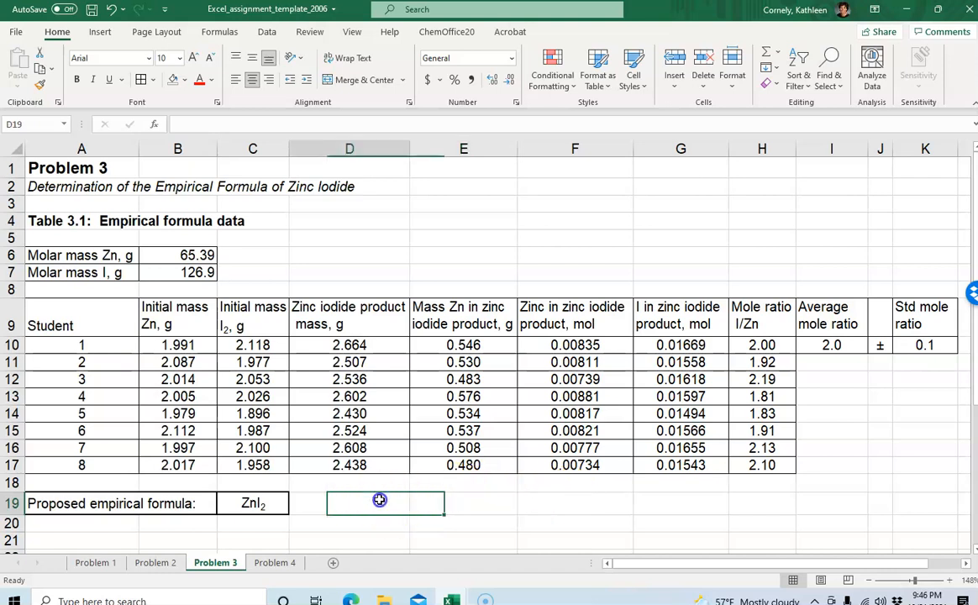